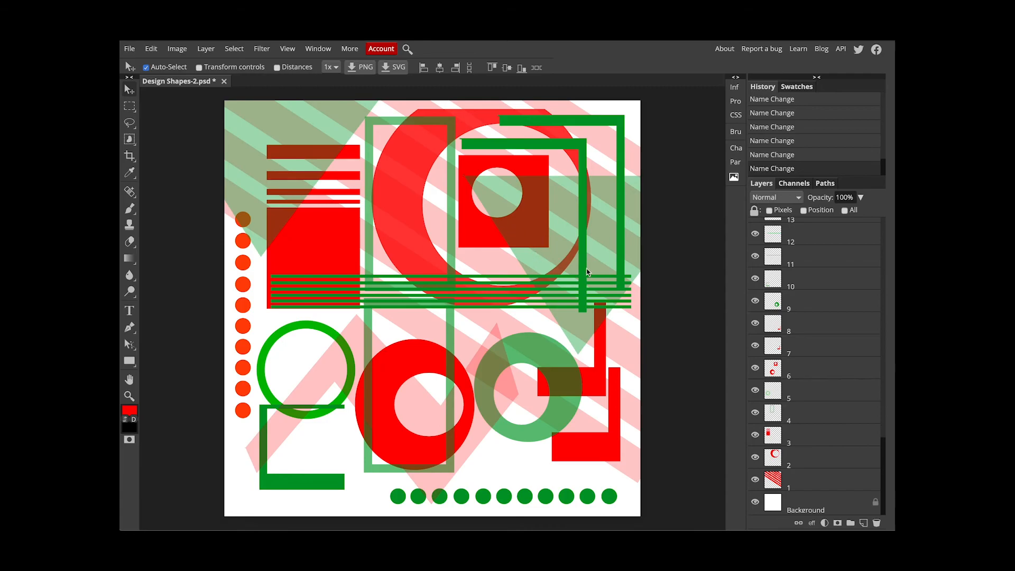
- Recolor the diagonal stripes on layer 1 to pink using Hue/Saturation with the hue set to -29
left_click(814, 486)
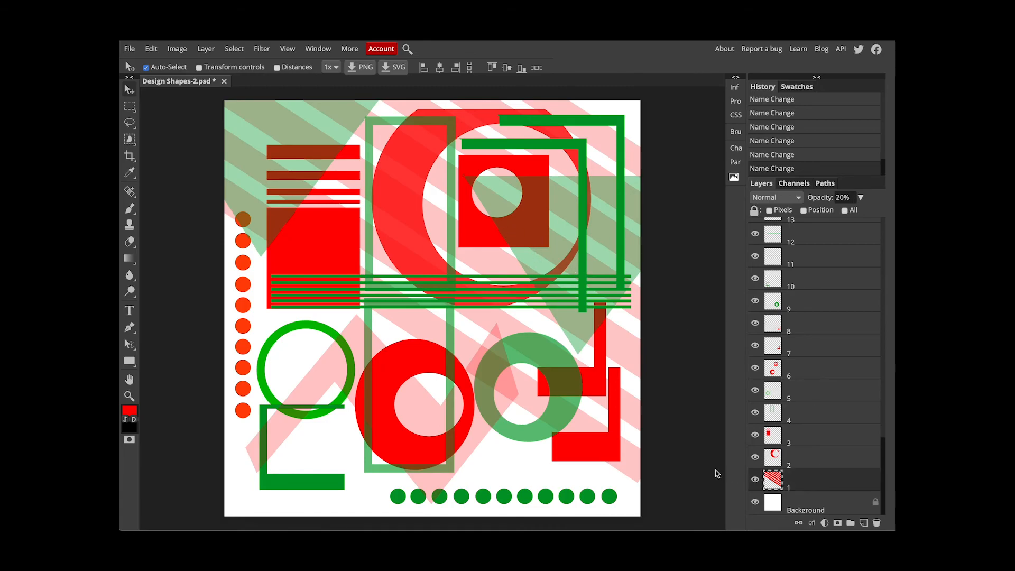
left_click(178, 48)
mouse_move(189, 66)
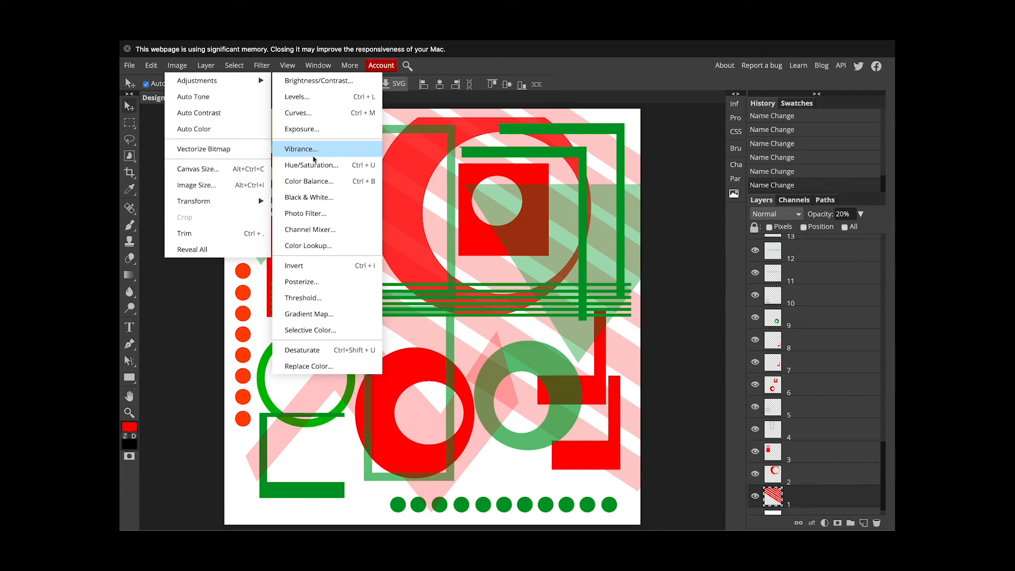
left_click(316, 171)
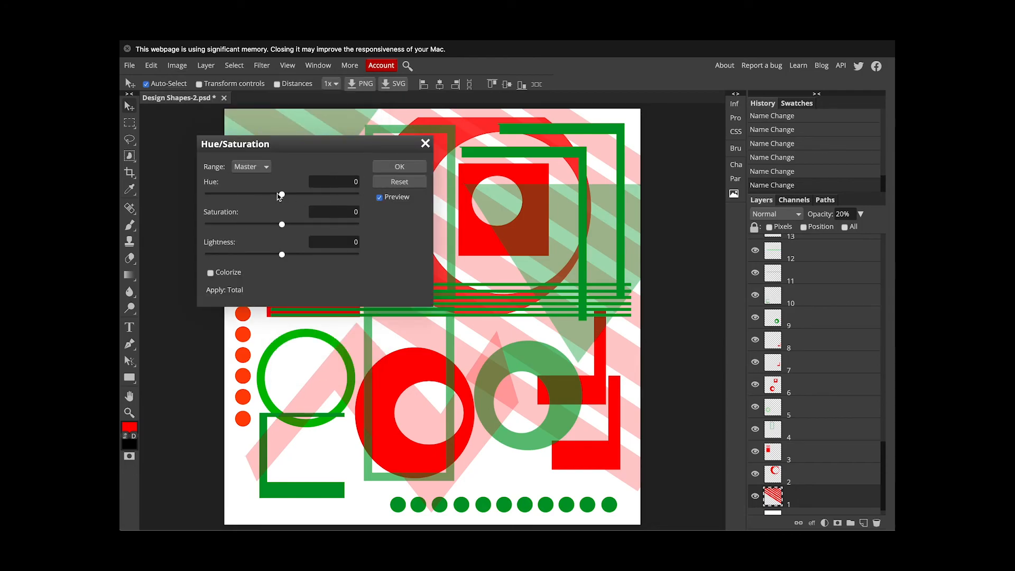
mouse_move(282, 196)
left_mouse_down()
mouse_move(352, 201)
mouse_move(271, 203)
left_mouse_up()
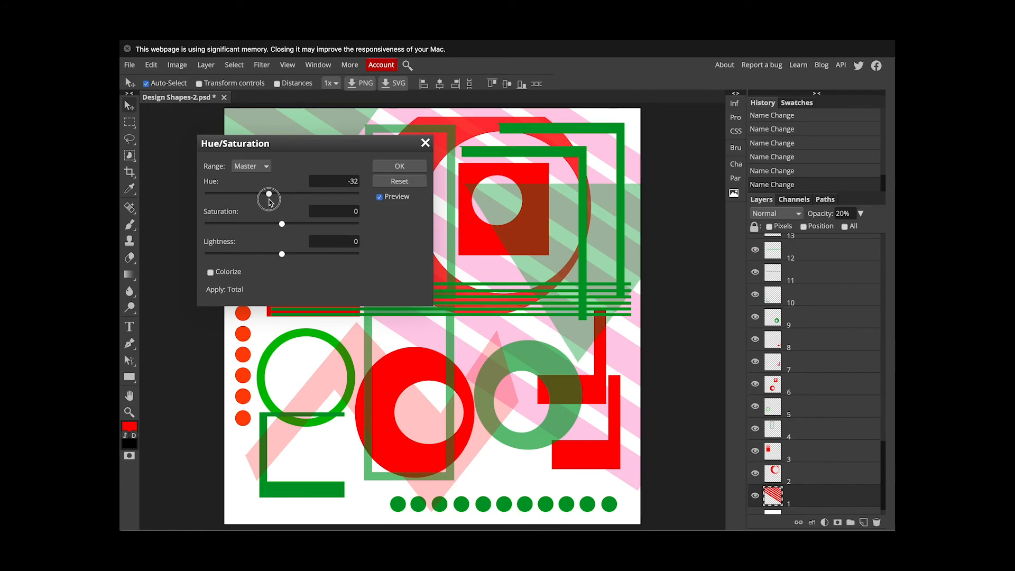
left_click_drag(269, 202, 270, 202)
left_click_drag(270, 202, 271, 199)
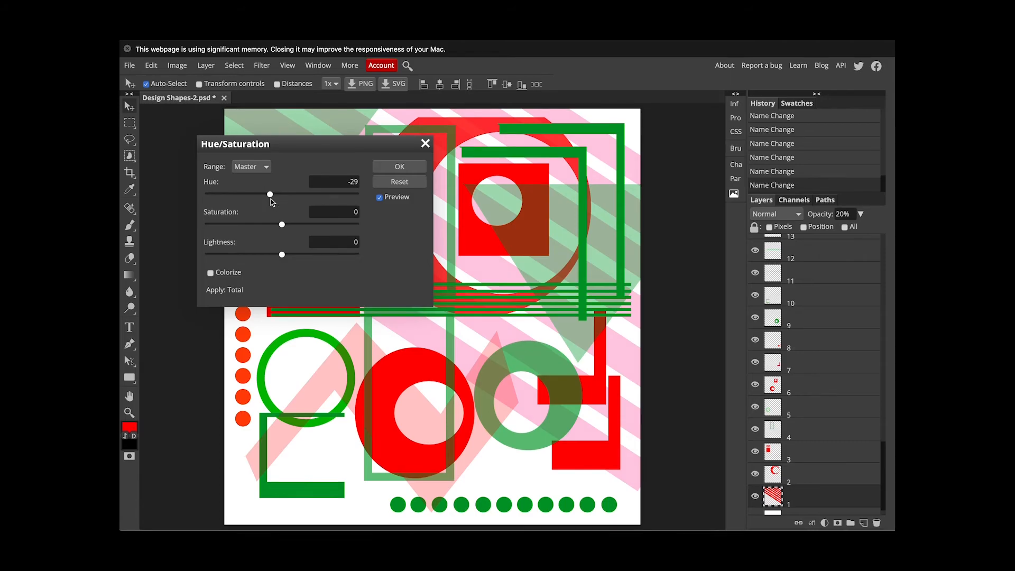
left_click(400, 166)
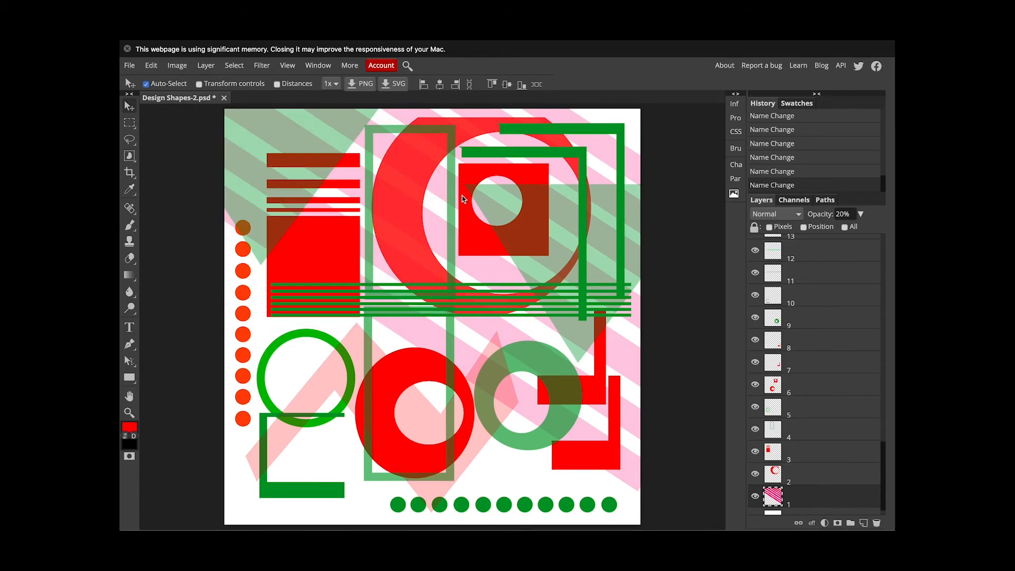
- Apply Hue/Saturation to the large crescent ring on layer 2 with the hue set to 49, turning it yellow
left_click(788, 470)
left_click(177, 65)
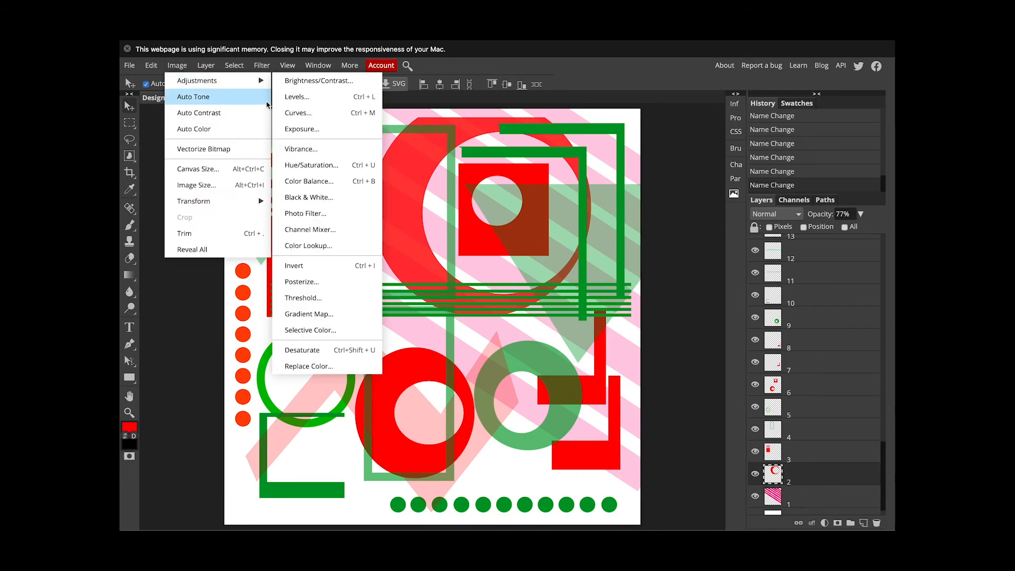
left_click(305, 165)
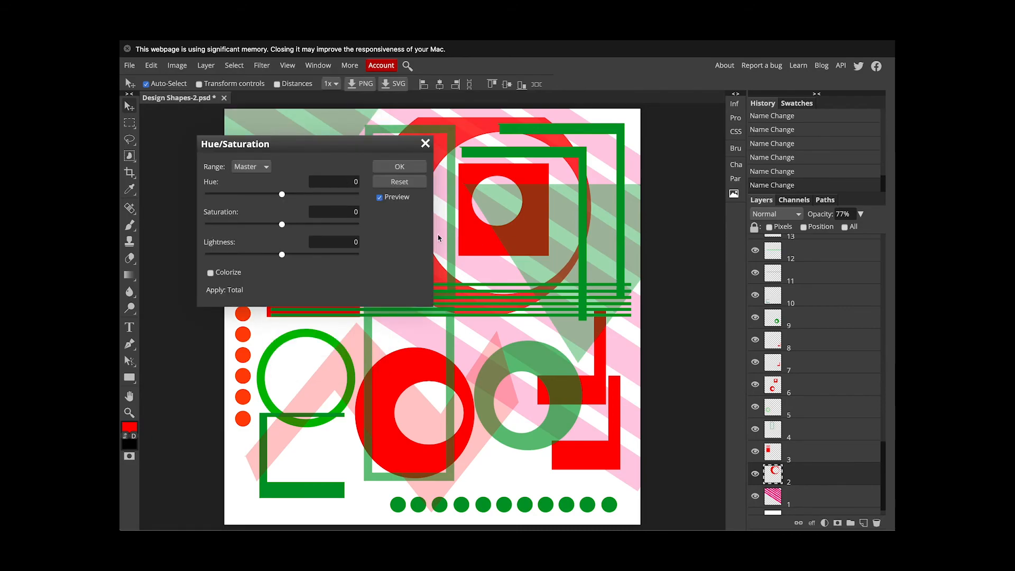
left_click_drag(284, 195, 304, 204)
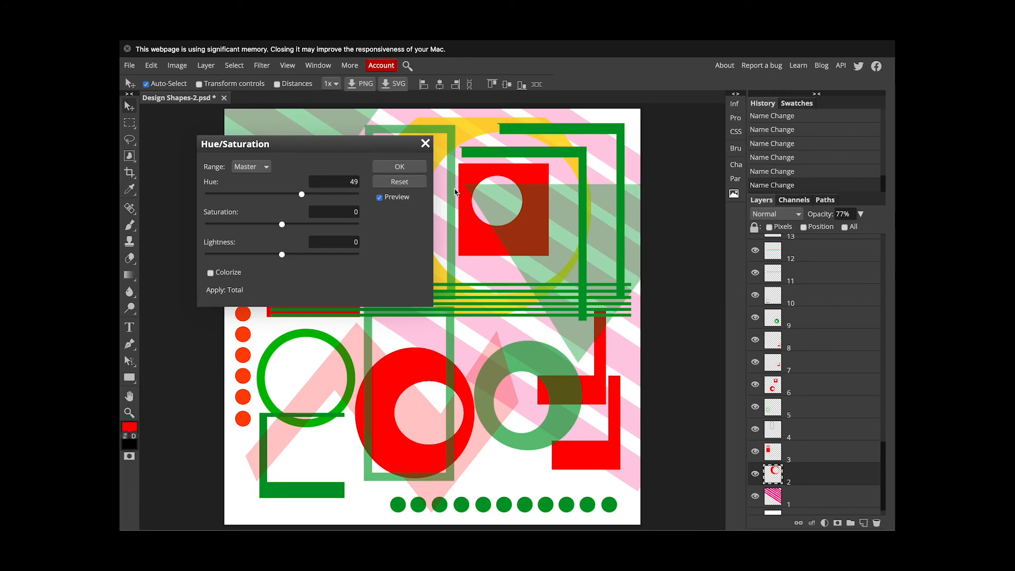
left_click(395, 168)
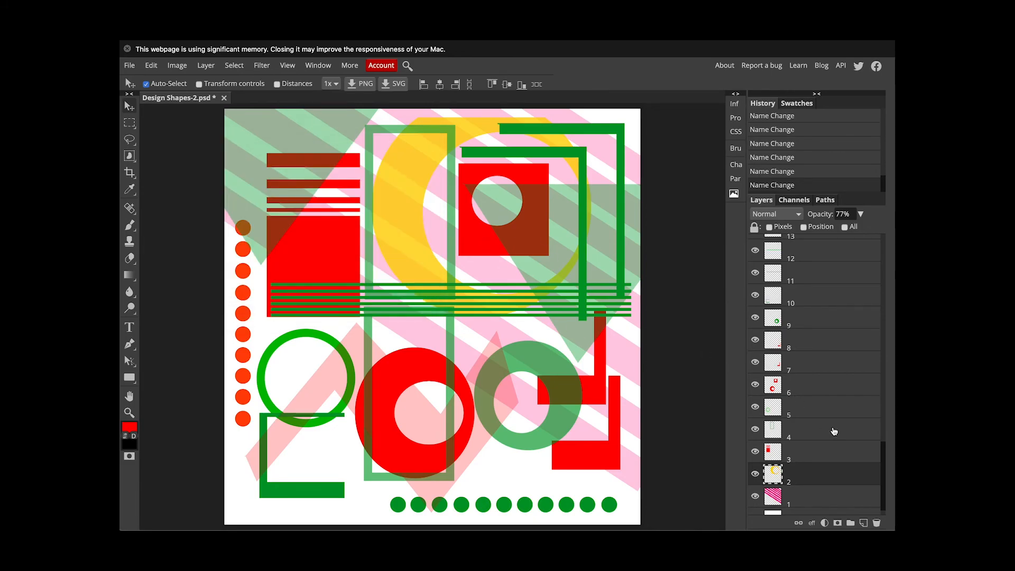
- Recolor layers 3 and 6 together to blue using Hue/Saturation with hue -155 and saturation 8
left_click(811, 456)
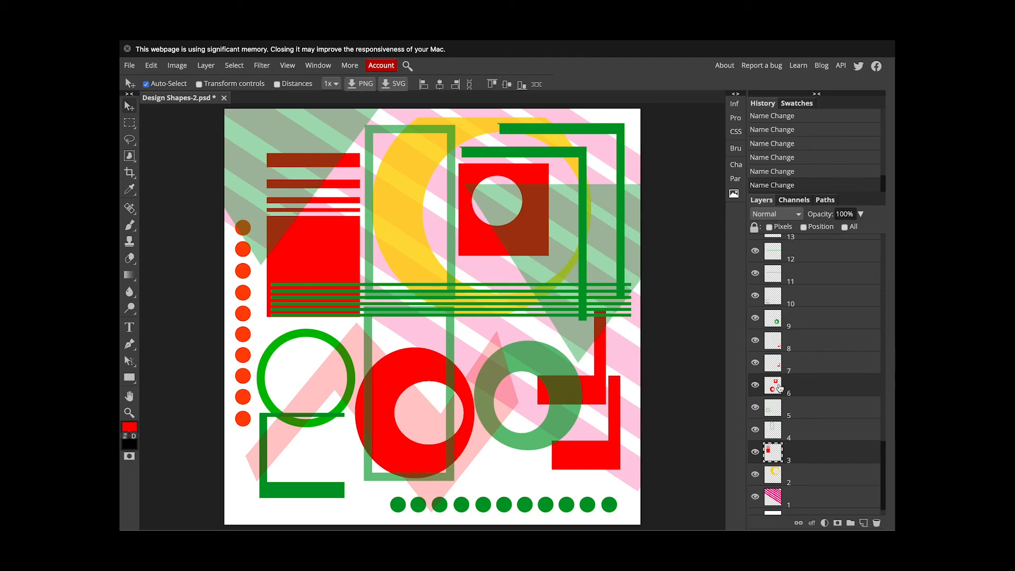
left_click(179, 66)
mouse_move(198, 80)
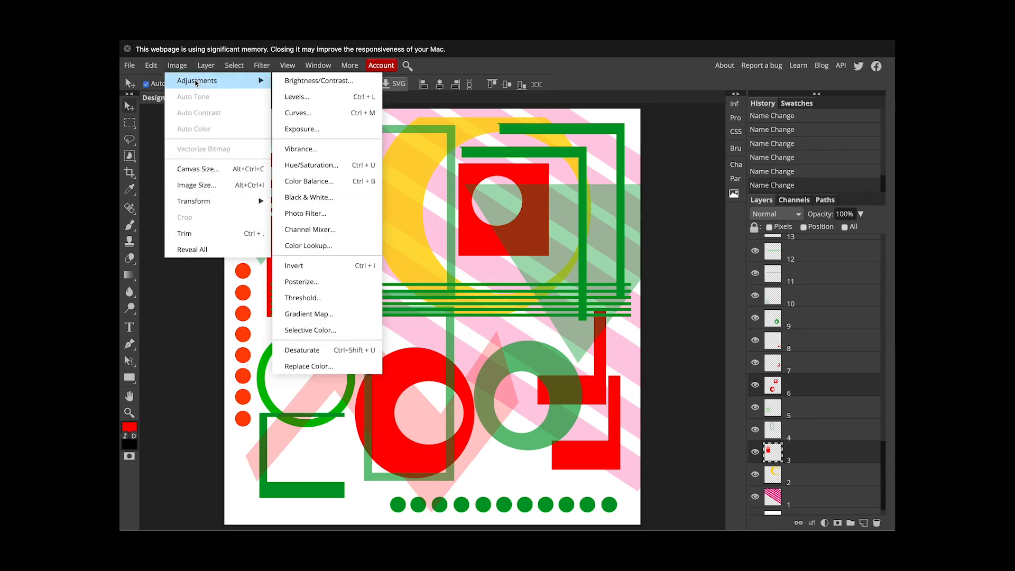
left_click(310, 166)
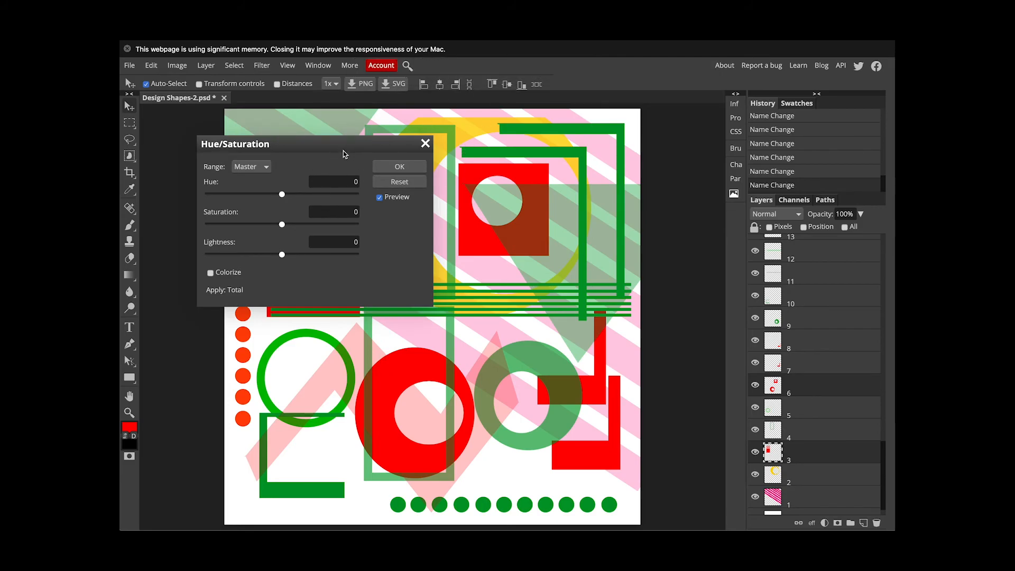
left_click_drag(287, 195, 304, 199)
left_click_drag(311, 140, 697, 124)
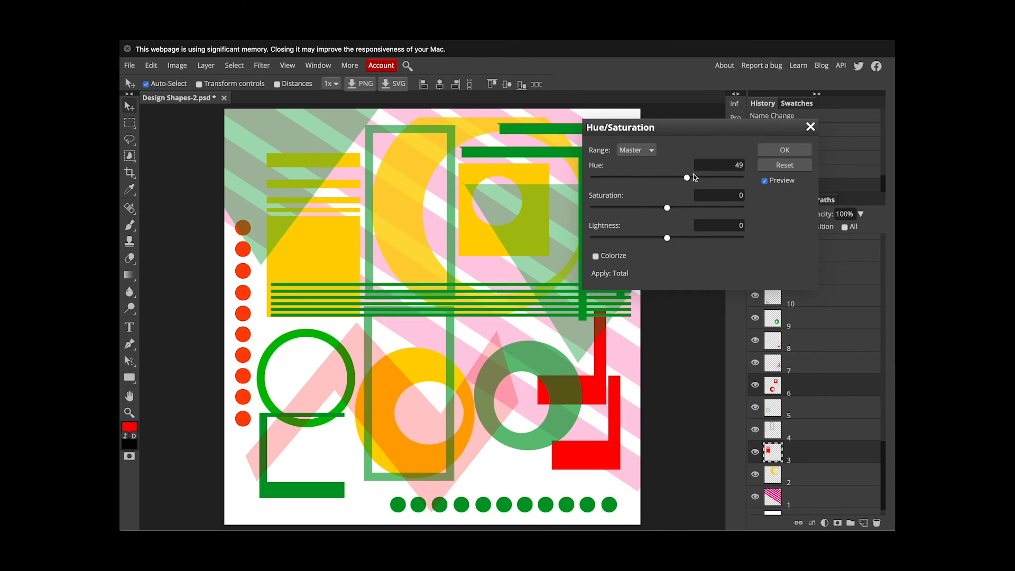
left_click_drag(691, 183, 603, 177)
mouse_move(668, 208)
left_mouse_down()
mouse_move(760, 211)
mouse_move(605, 208)
mouse_move(674, 216)
left_mouse_up()
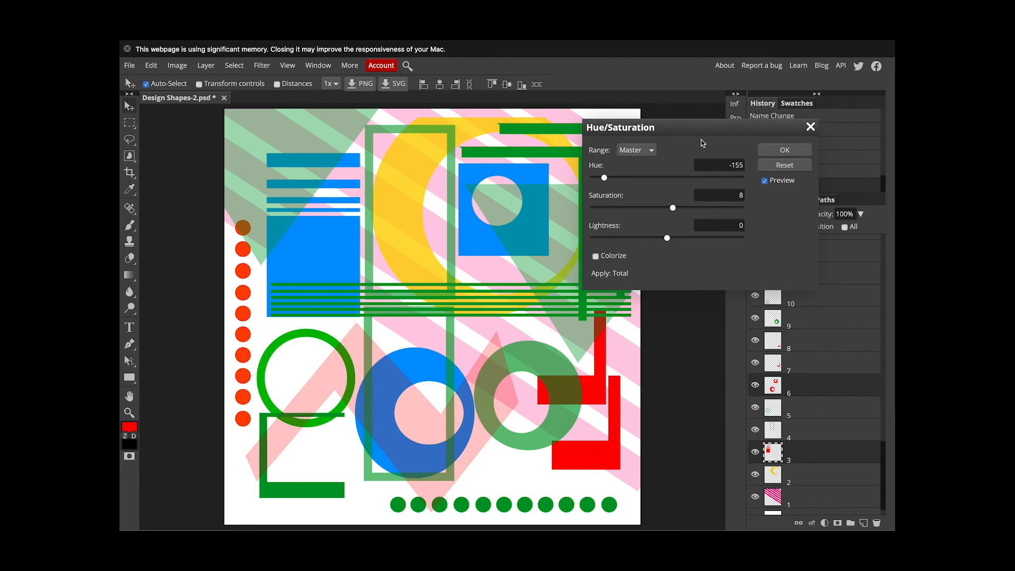
left_click(781, 152)
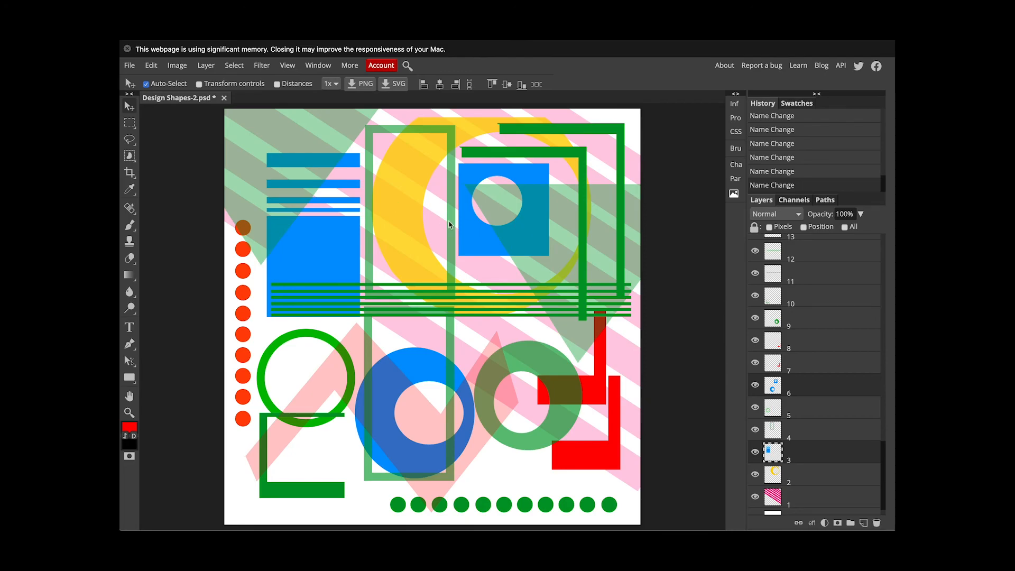
- Recolor layers 4, 5 and 9 together to magenta using Hue/Saturation with hue -167, saturation 30 and lightness 25
left_click(797, 325)
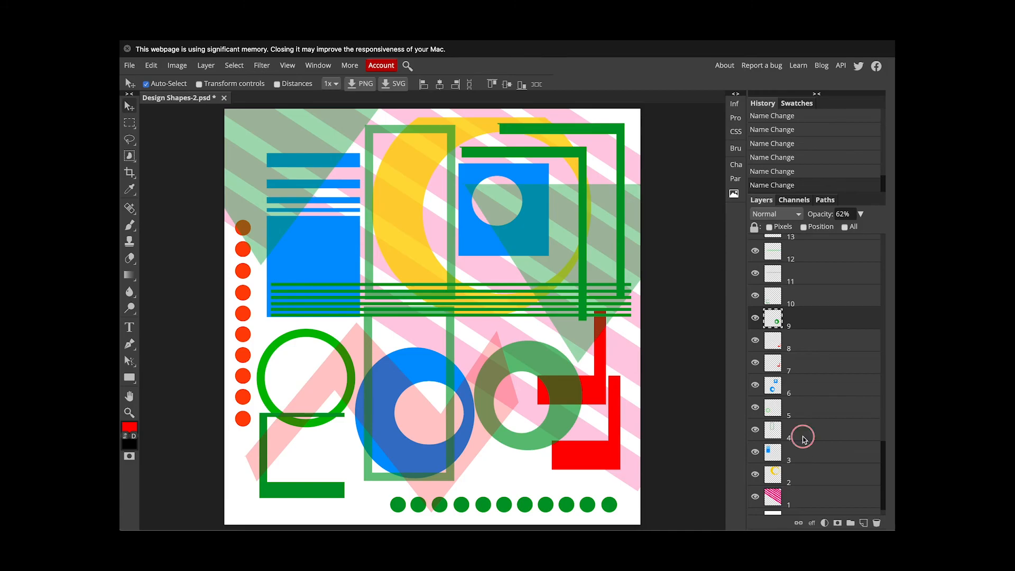
left_click(804, 436)
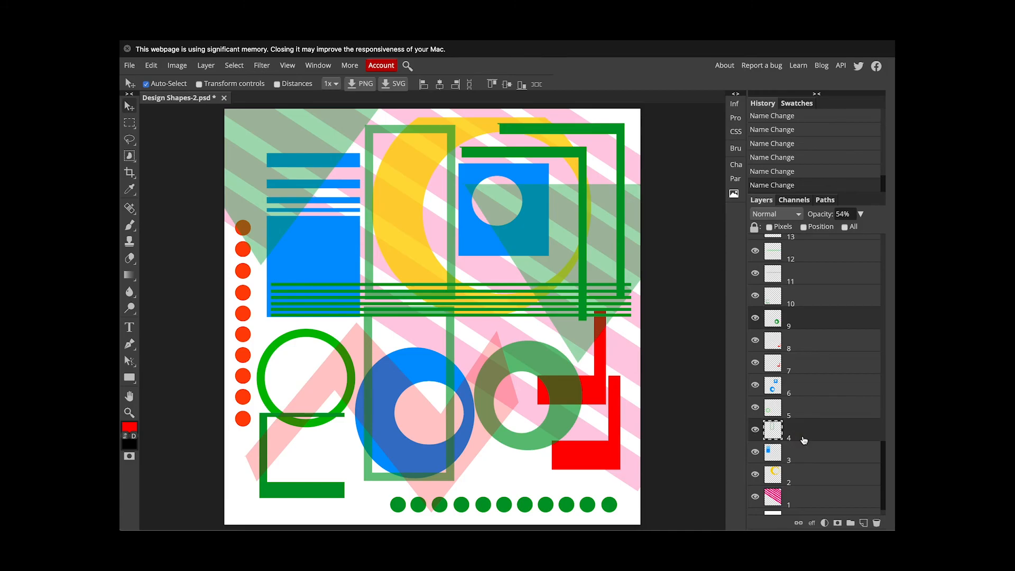
left_click(793, 410, "shift")
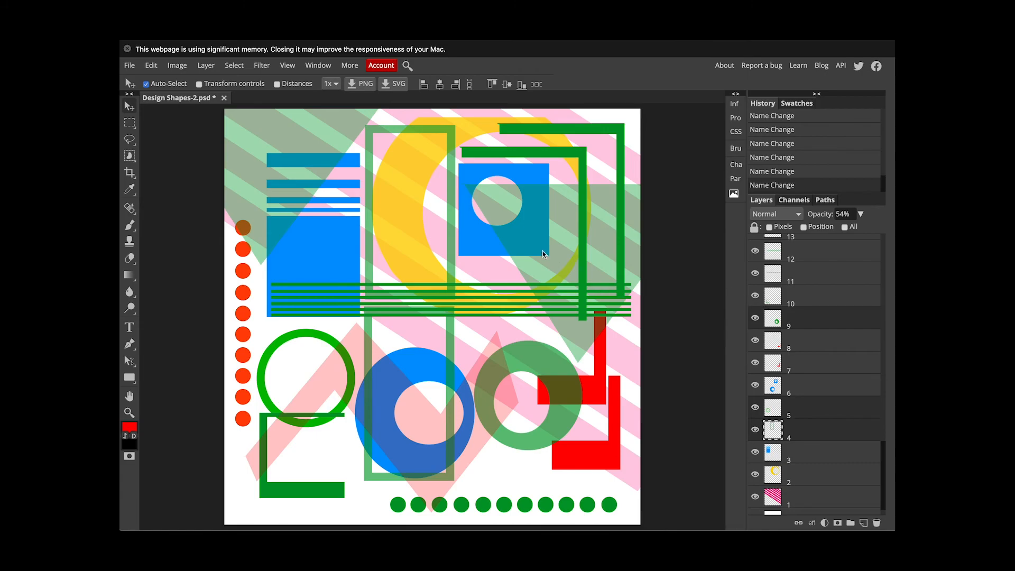
left_click(177, 65)
mouse_move(204, 82)
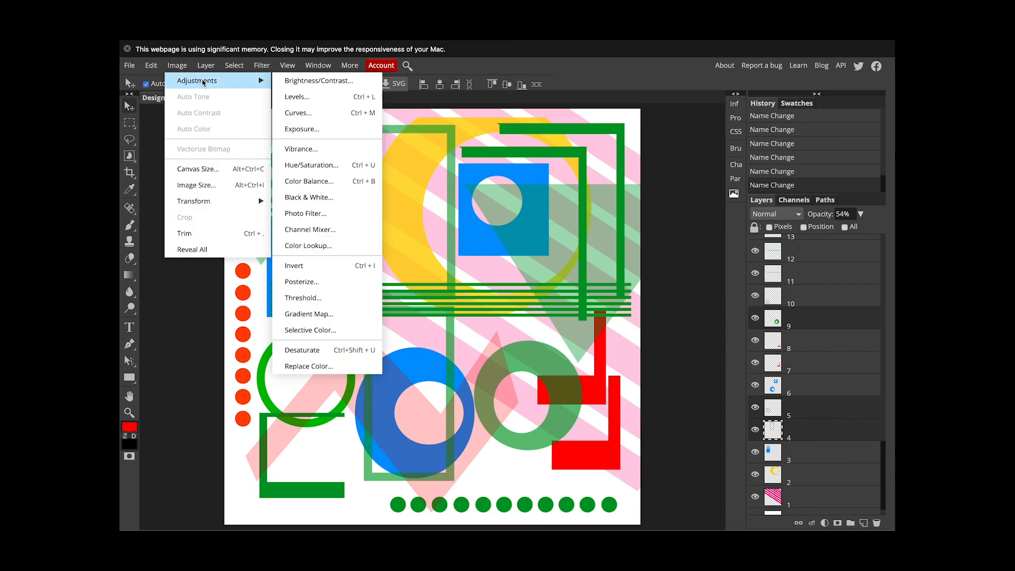
left_click(317, 165)
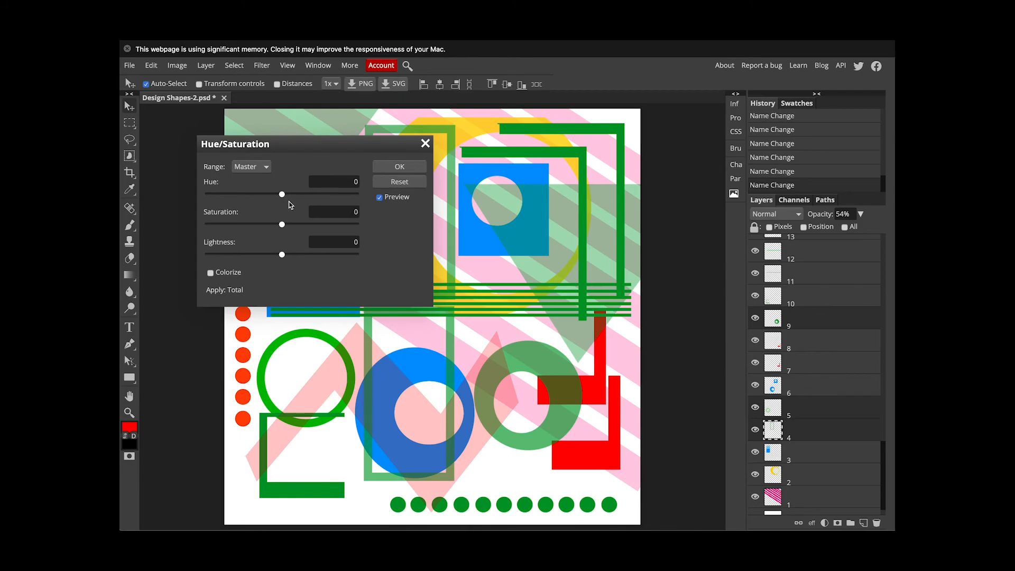
left_click_drag(283, 197, 233, 201)
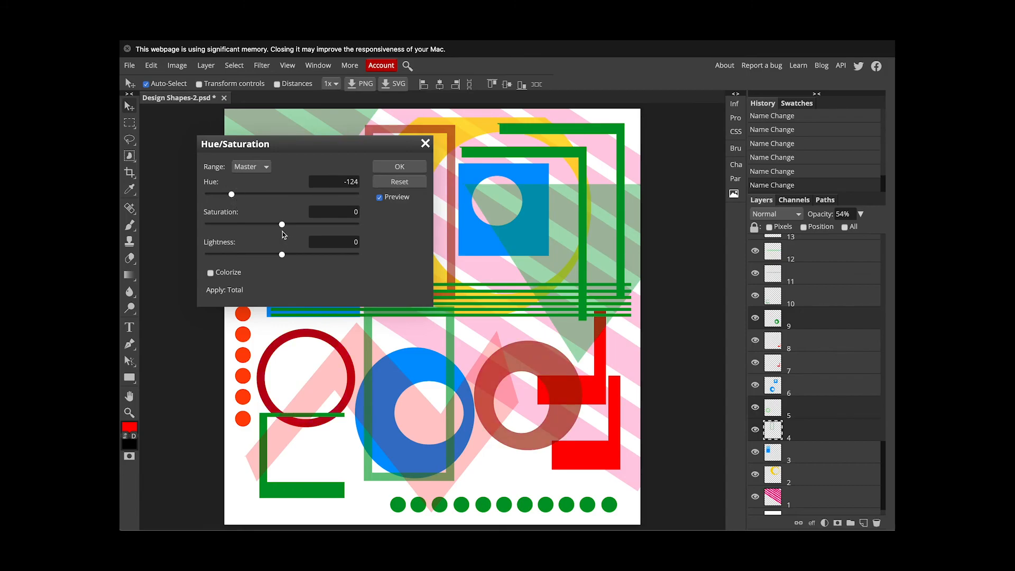
left_click_drag(299, 231, 300, 255)
mouse_move(231, 194)
left_mouse_down()
mouse_move(241, 195)
mouse_move(215, 197)
left_mouse_up()
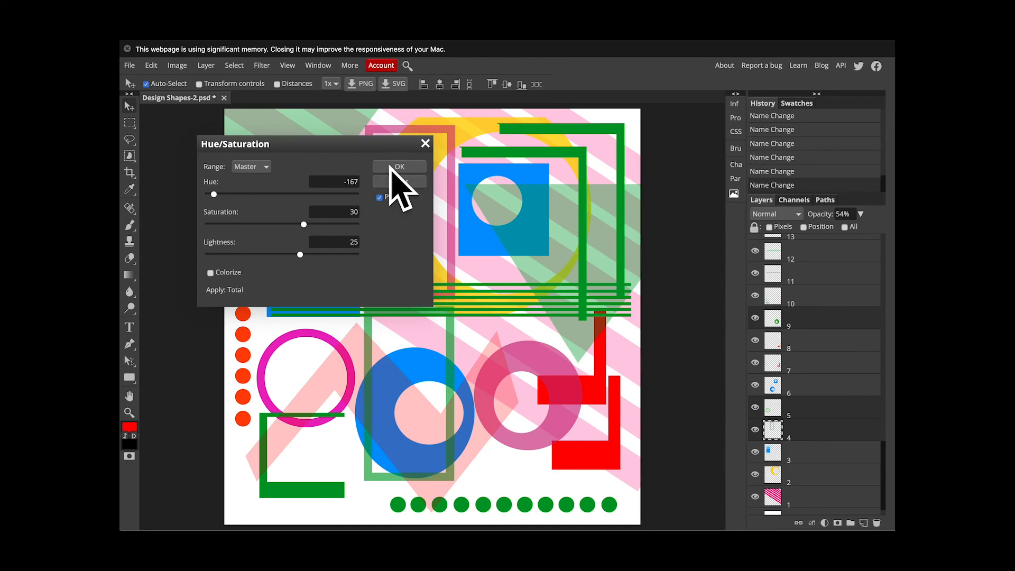
left_click(399, 168)
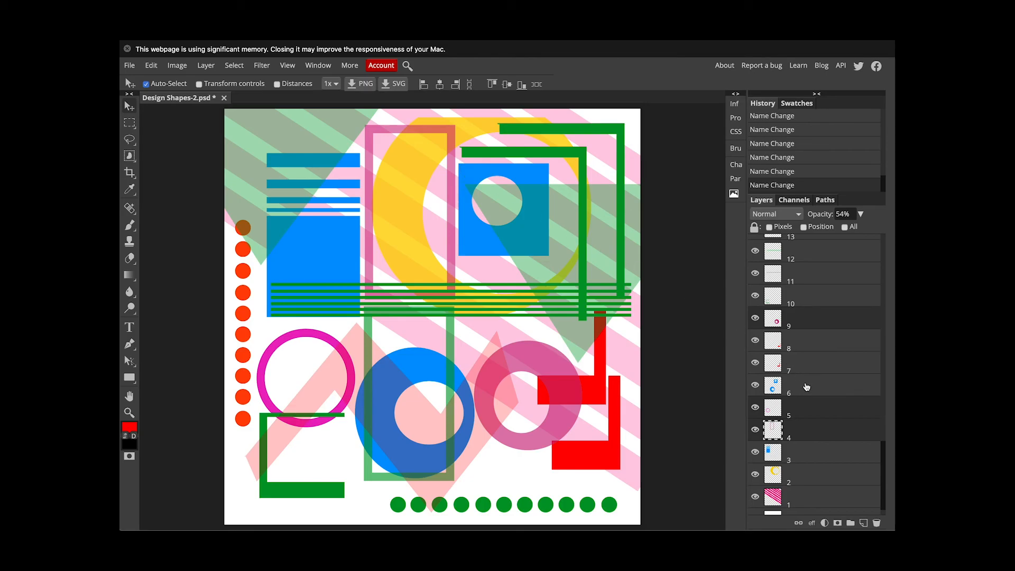
- Shift the hue of the two red L-shapes on layers 7 and 8 to 45 with Hue/Saturation, making them orange-yellow
left_click(798, 368)
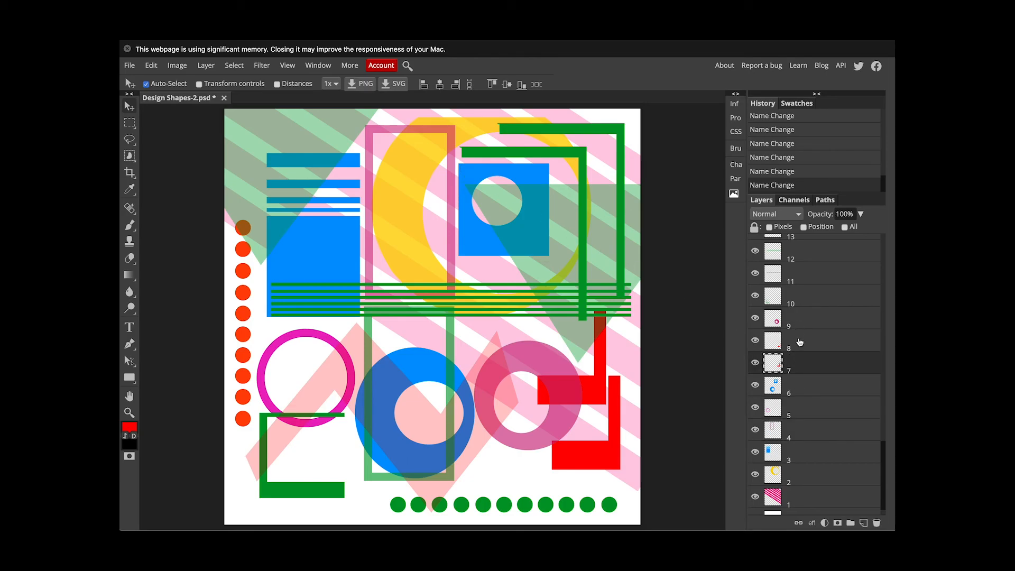
left_click(799, 344, "shift")
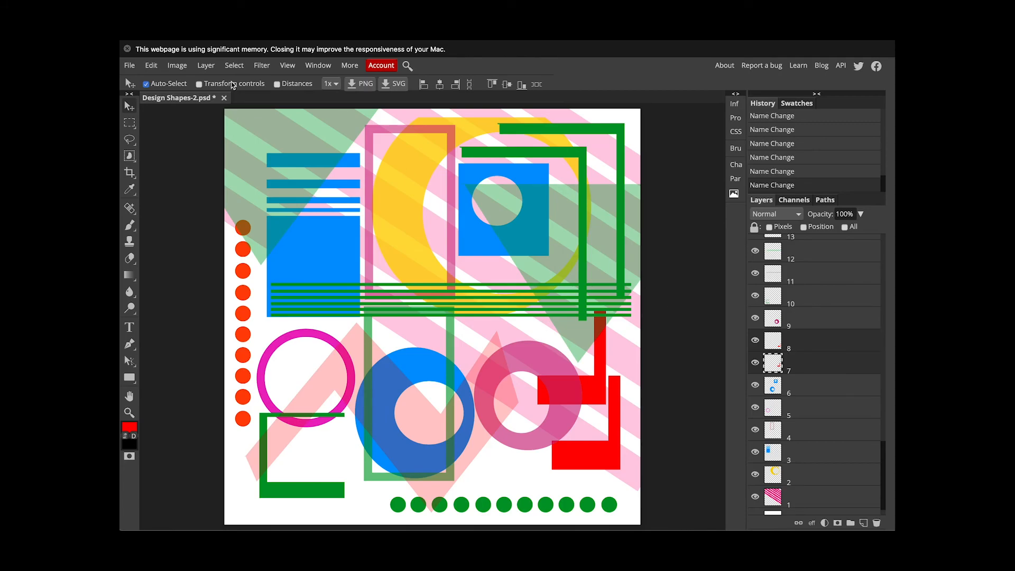
left_click(205, 66)
mouse_move(180, 69)
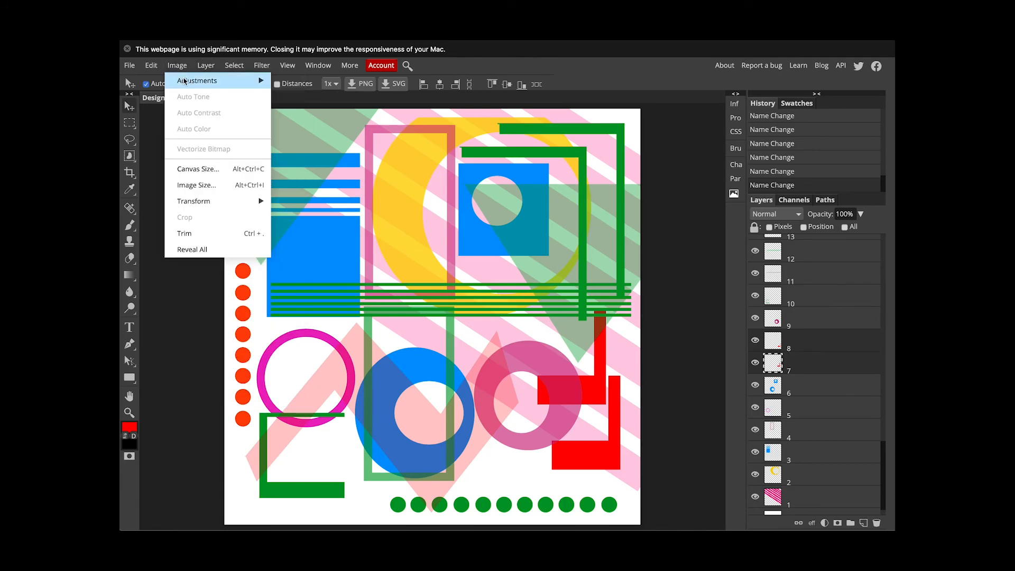
mouse_move(249, 81)
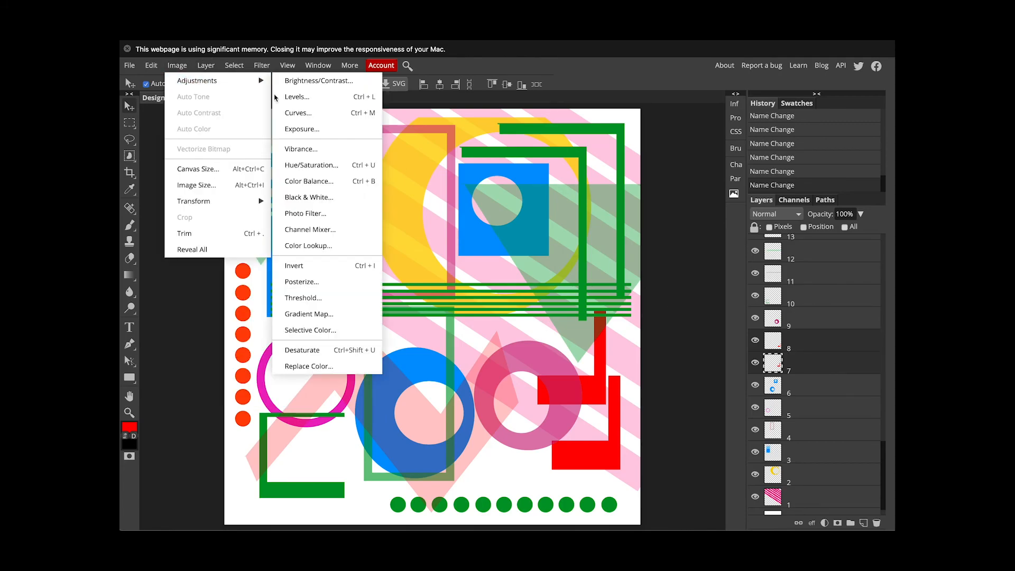
left_click(329, 167)
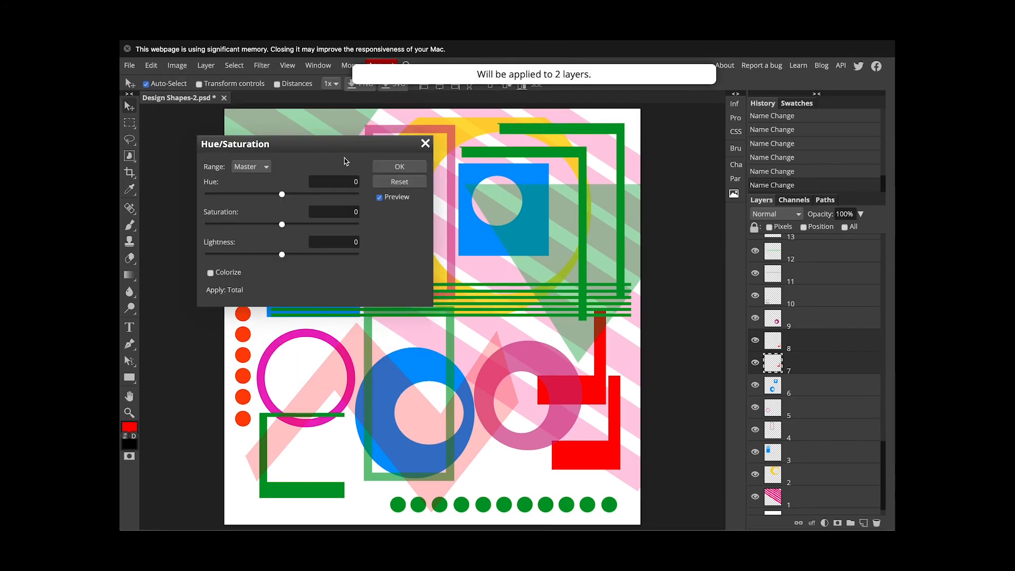
left_click_drag(282, 195, 301, 200)
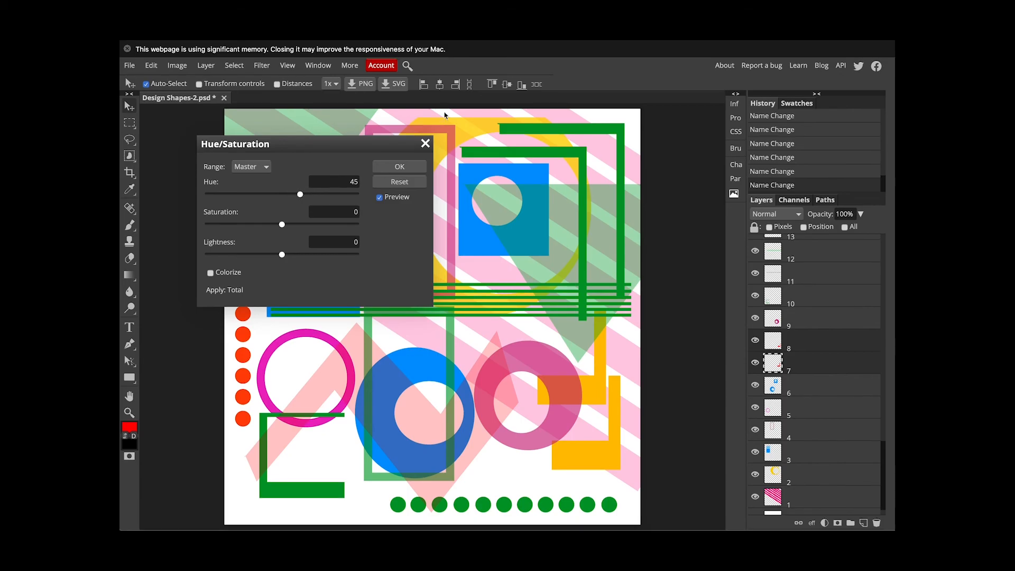
left_click(400, 167)
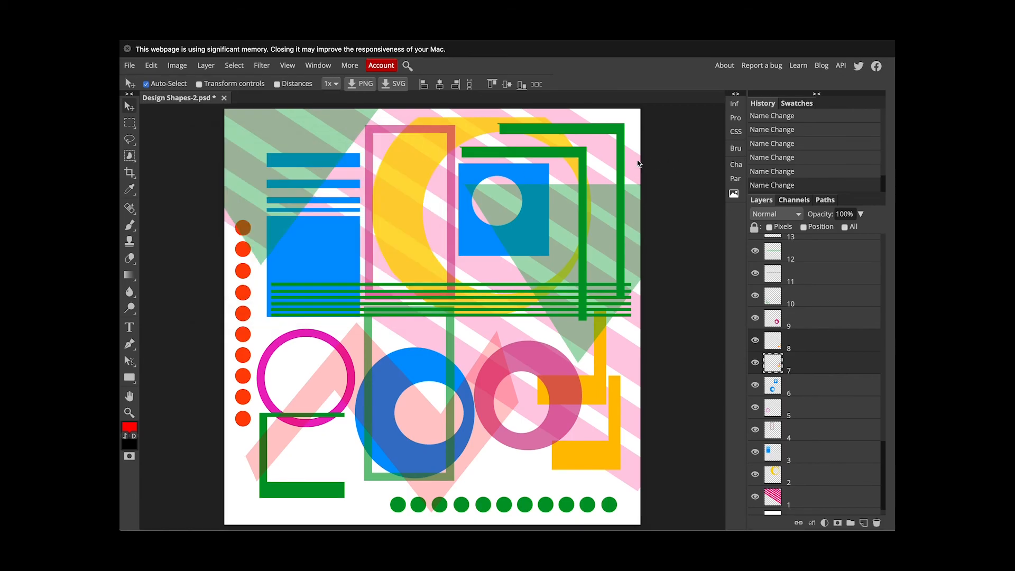
- Recolor the green upper-right L-shapes, rectangle outline and upper horizontal lines together to blue using Hue/Saturation with hue 67, saturation 70 and lightness 24
left_click(588, 128)
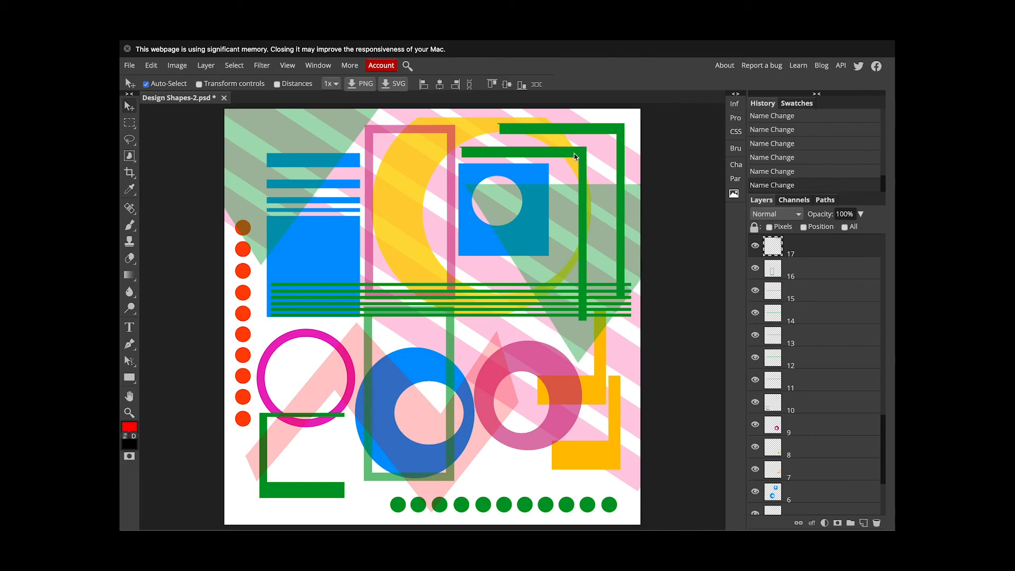
scroll(819, 265, "down", 1)
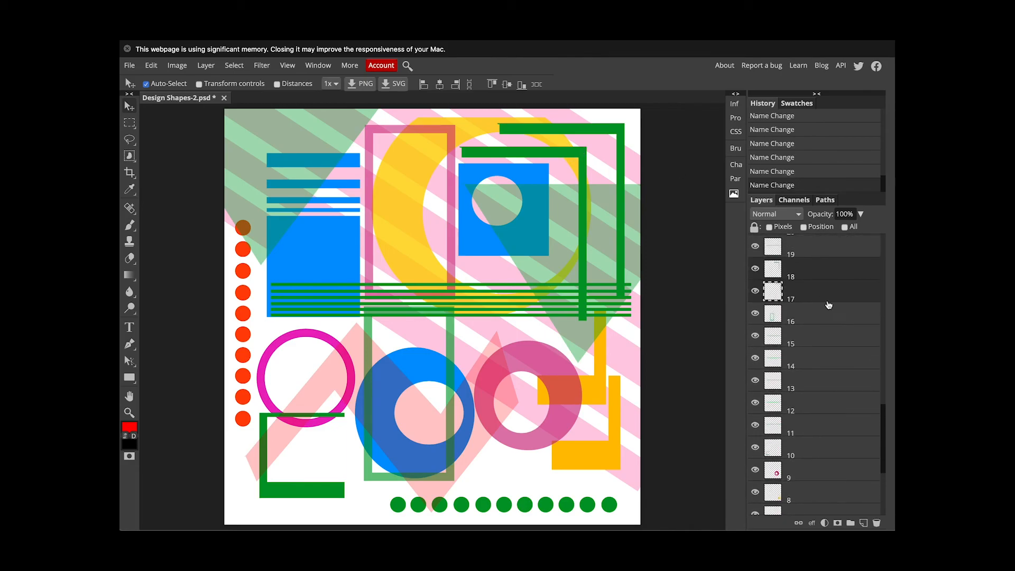
left_click(821, 311)
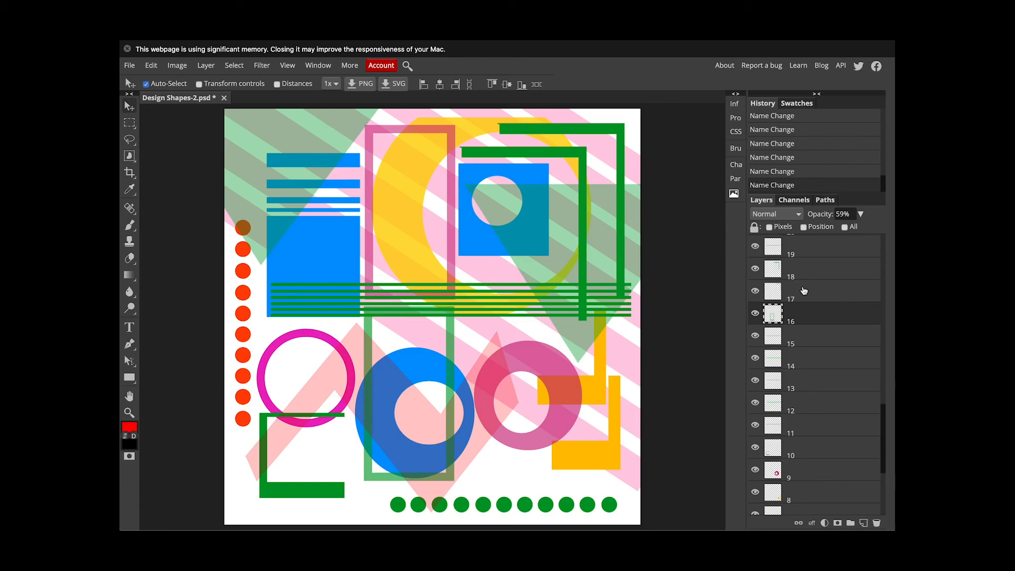
left_click(800, 251)
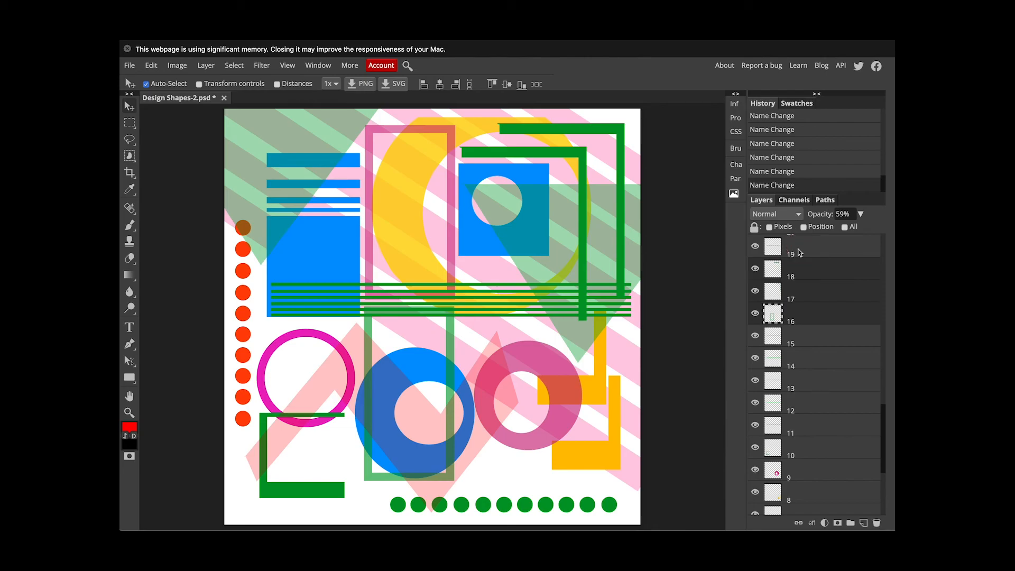
scroll(816, 281, "up", 5)
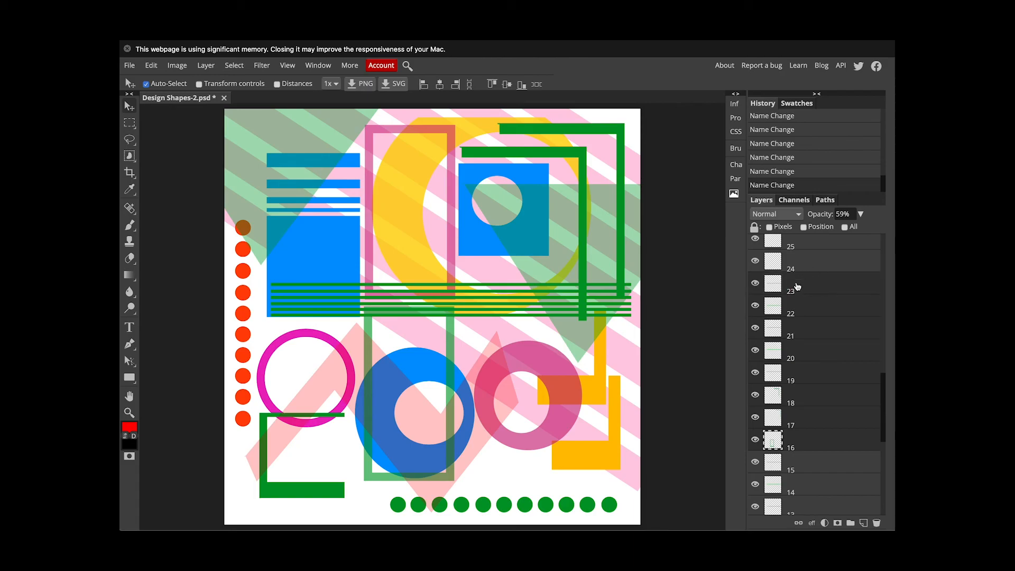
left_click(176, 66)
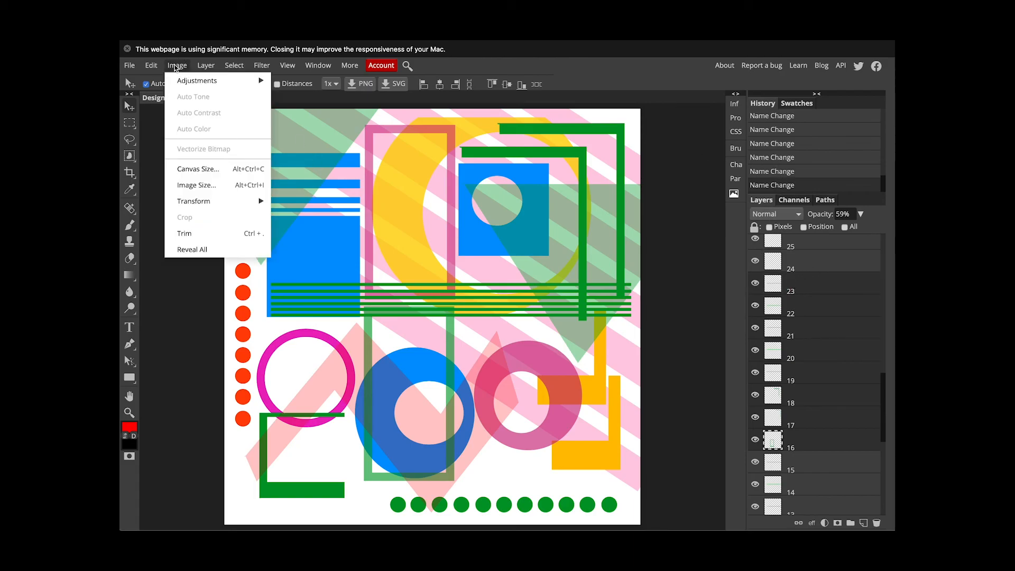
mouse_move(253, 80)
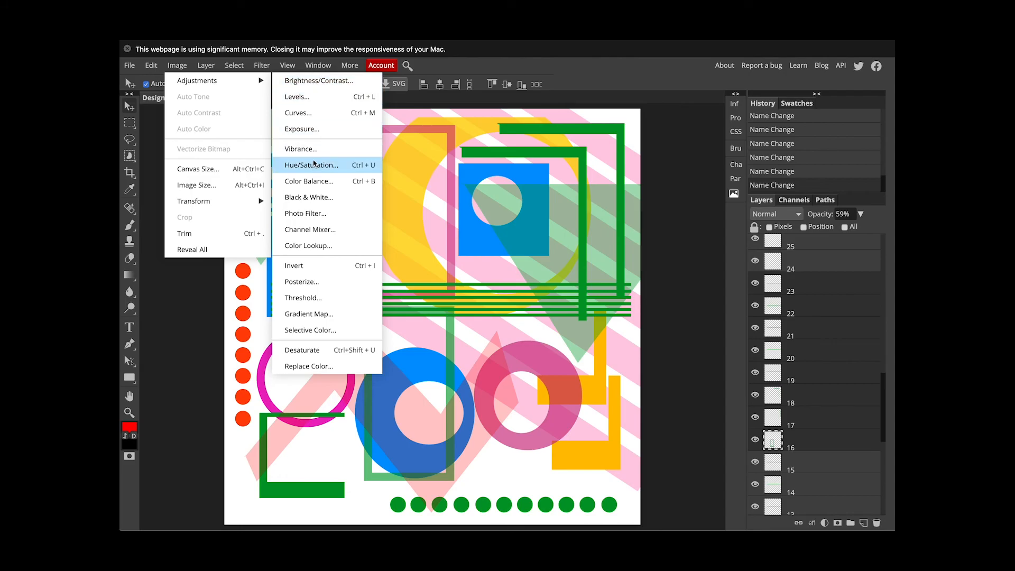
left_click(377, 169)
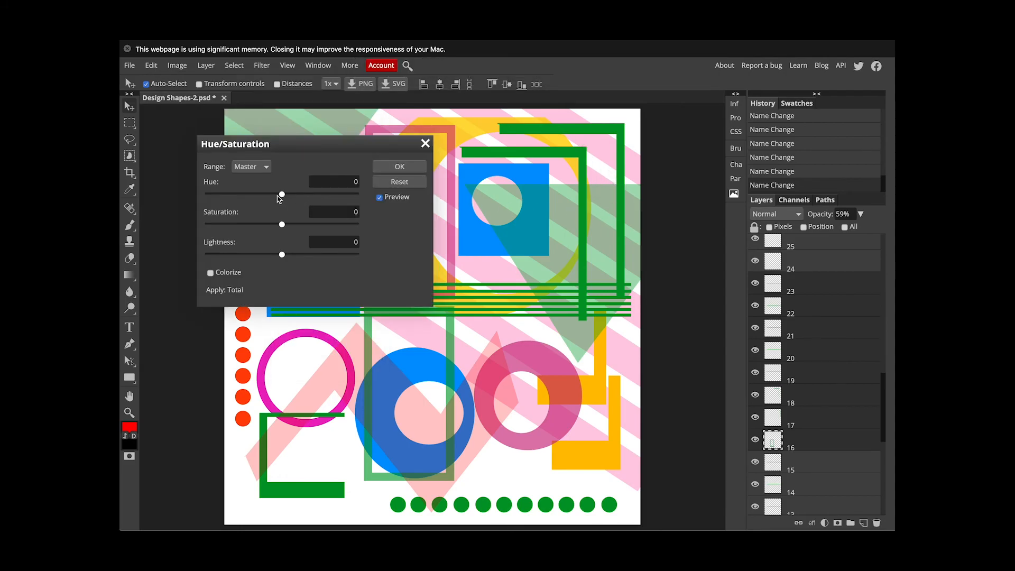
left_click_drag(304, 200, 294, 257)
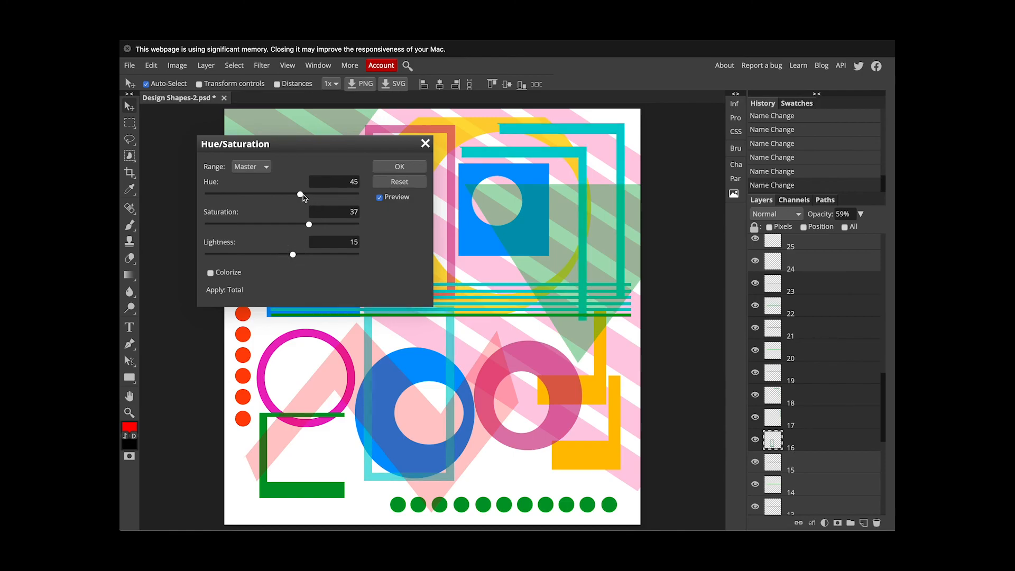
left_click_drag(300, 197, 308, 199)
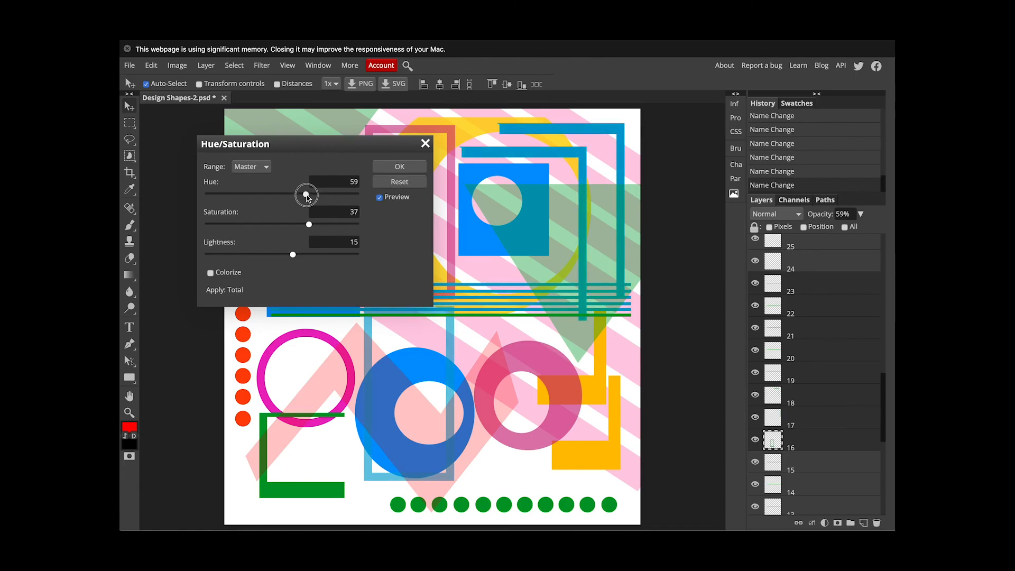
left_click_drag(308, 197, 308, 198)
left_click_drag(293, 255, 311, 197)
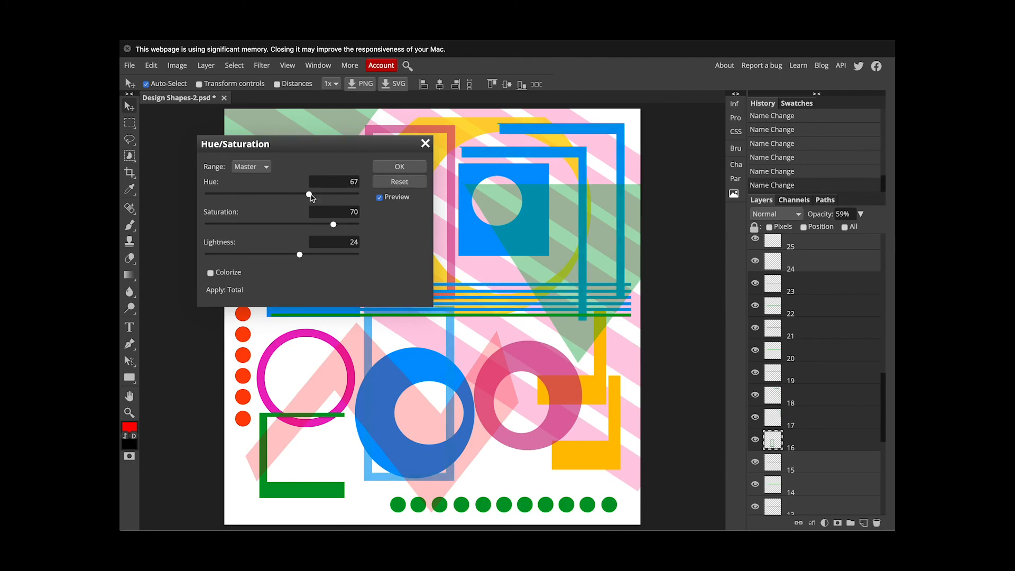
left_click(415, 168)
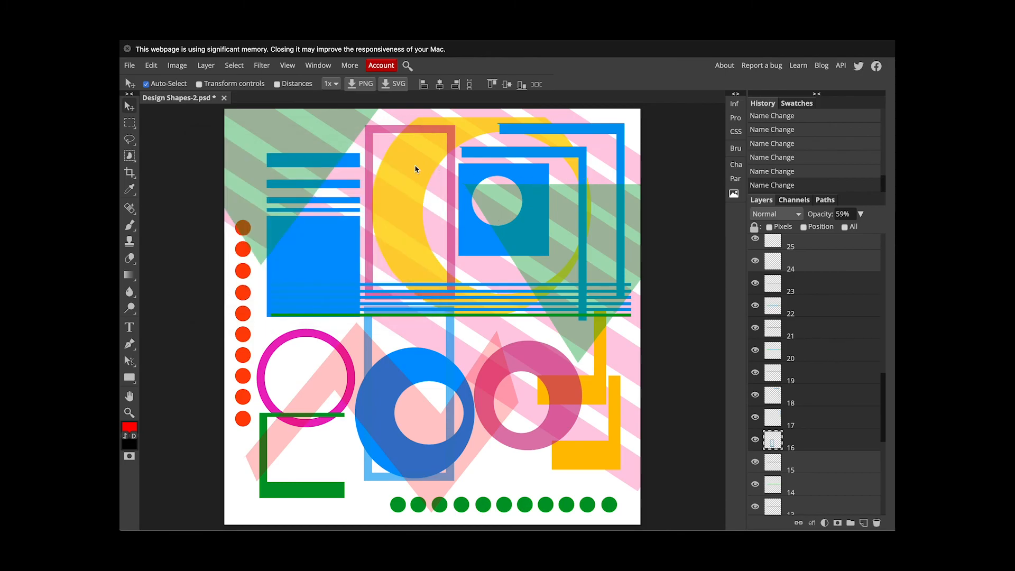
- Recolor the two translucent green triangles on layers 48 and 49 to light cyan using Hue/Saturation with hue 49, saturation 39 and lightness 31
left_click(307, 126)
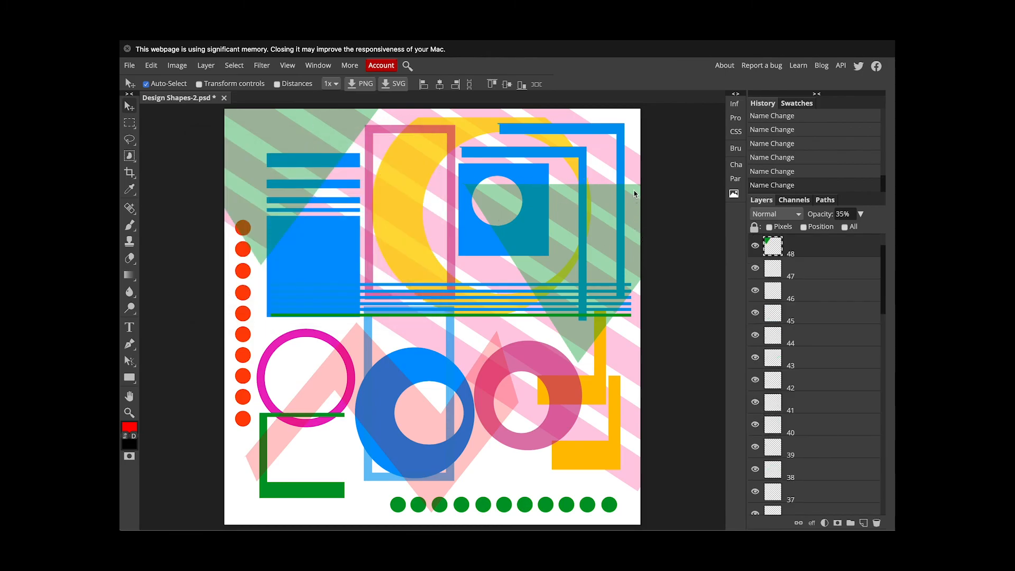
scroll(814, 288, "up", 2)
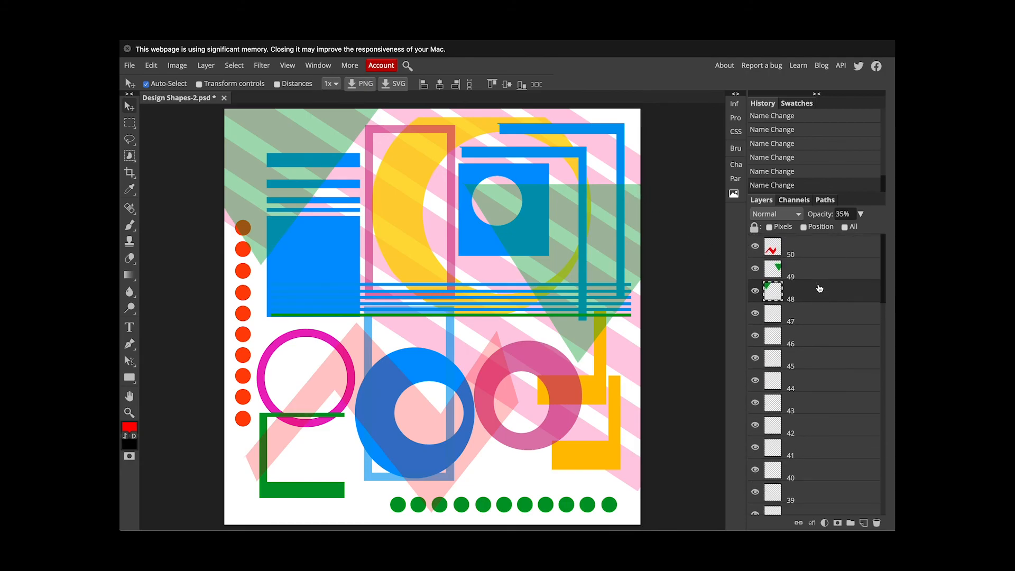
left_click(807, 276, "shift")
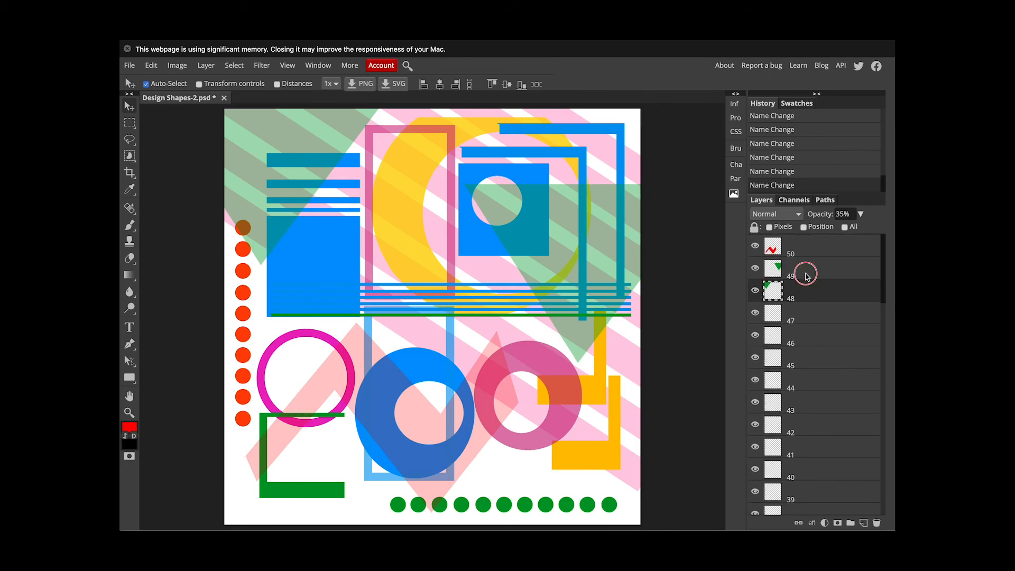
left_click(177, 65)
mouse_move(222, 80)
left_click(319, 166)
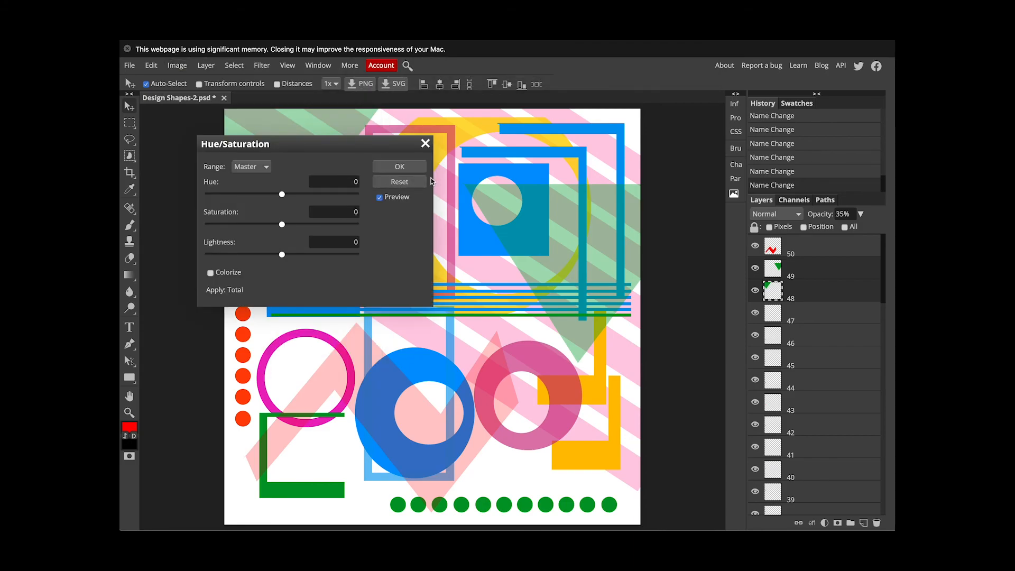
left_click_drag(283, 197, 300, 199)
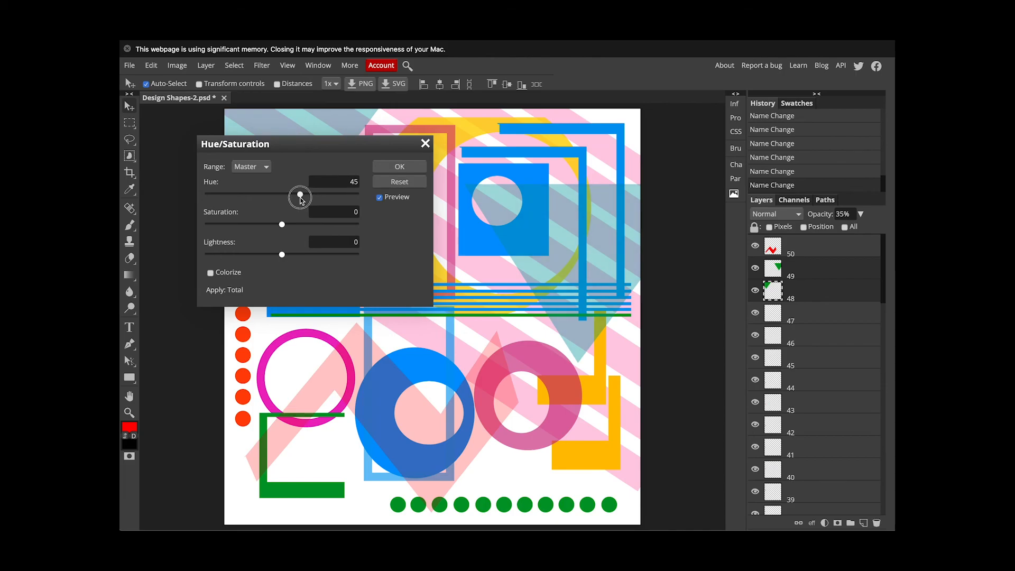
left_click_drag(301, 198, 305, 256)
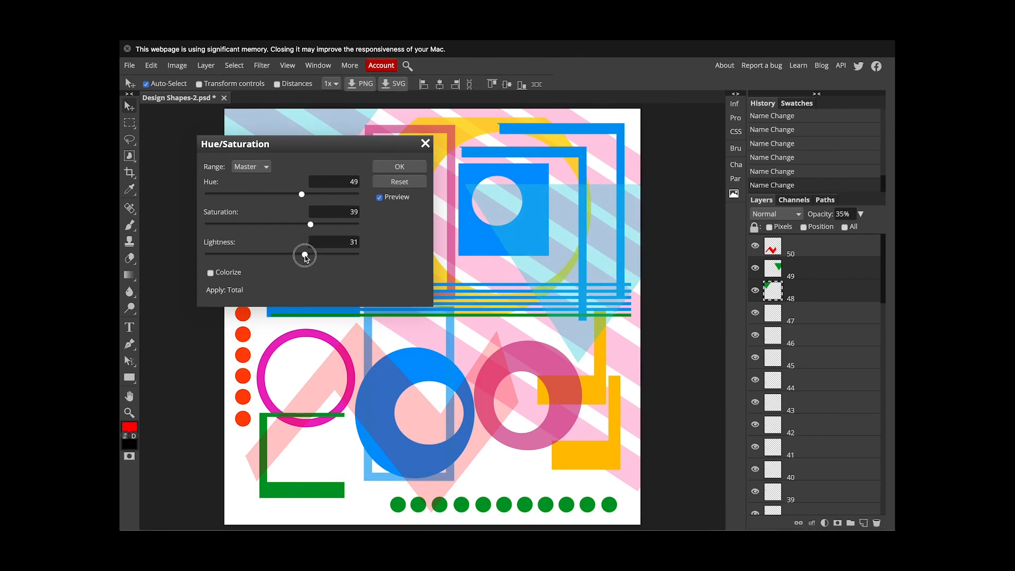
left_click(400, 166)
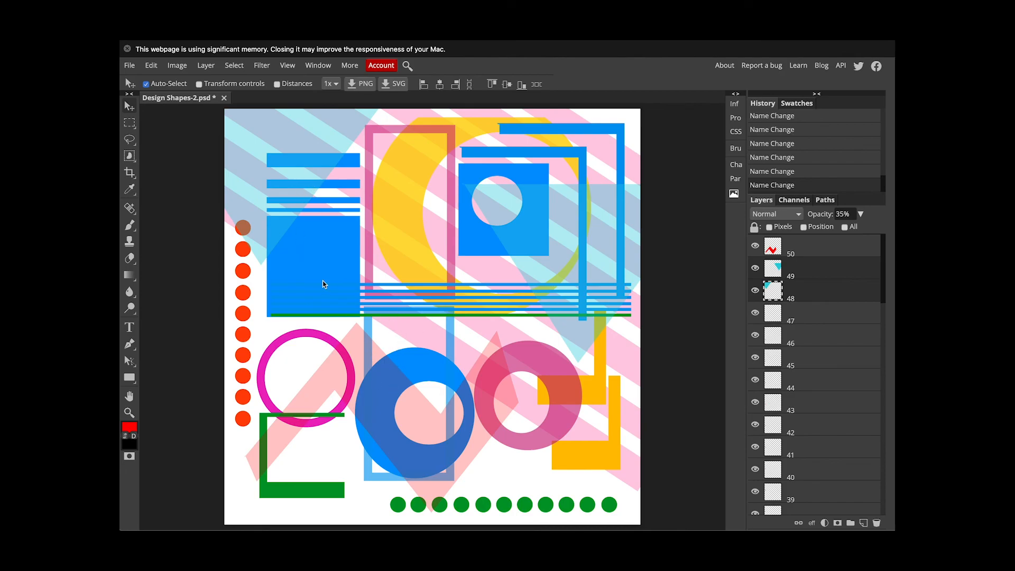
- Recolor the vertical column of orange-red dots at the canvas's left edge together to light yellow by adjusting hue and lightness in Hue/Saturation
left_click(351, 349)
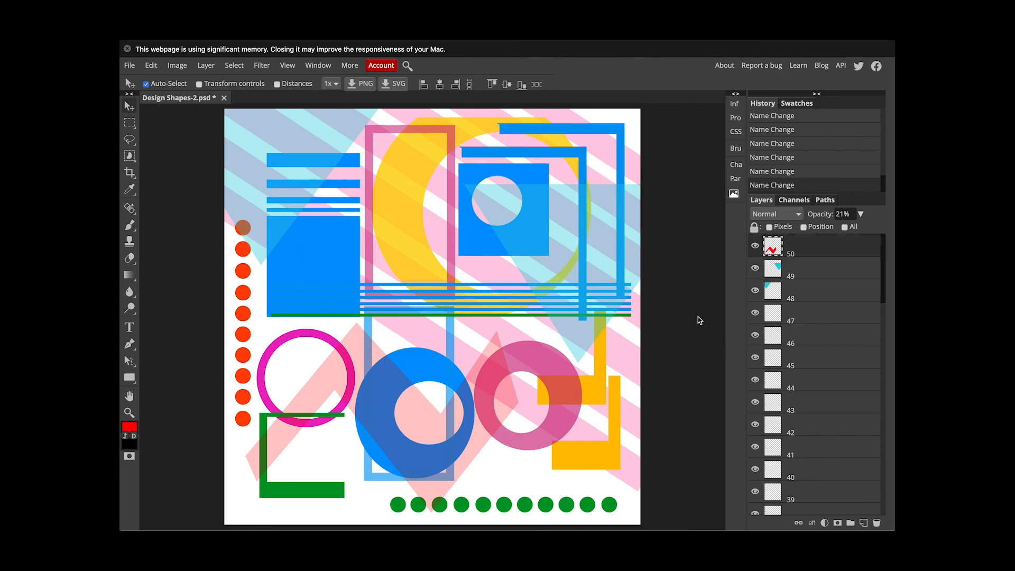
left_click(244, 275)
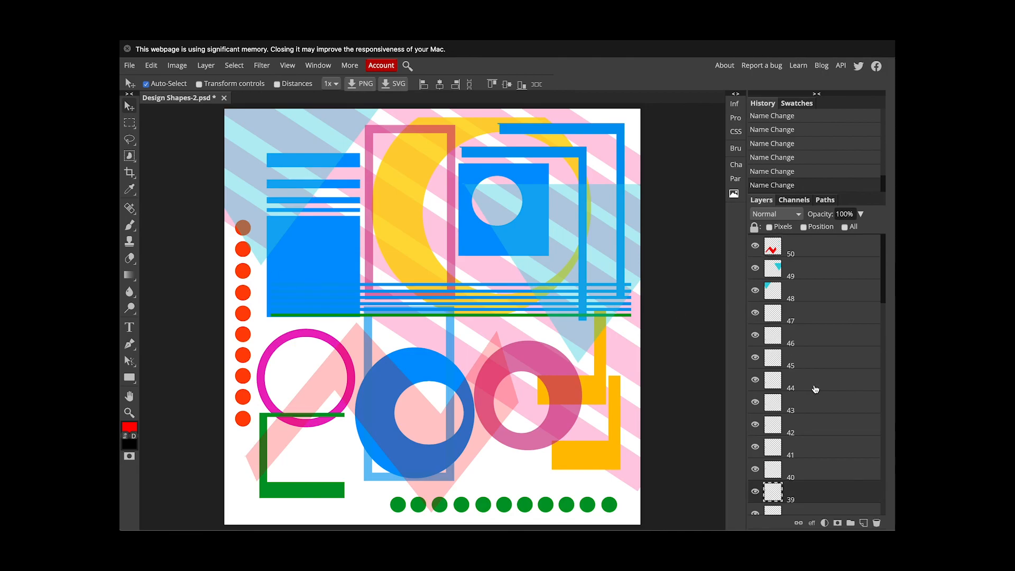
scroll(816, 472, "down", 1)
scroll(816, 472, "down", 2)
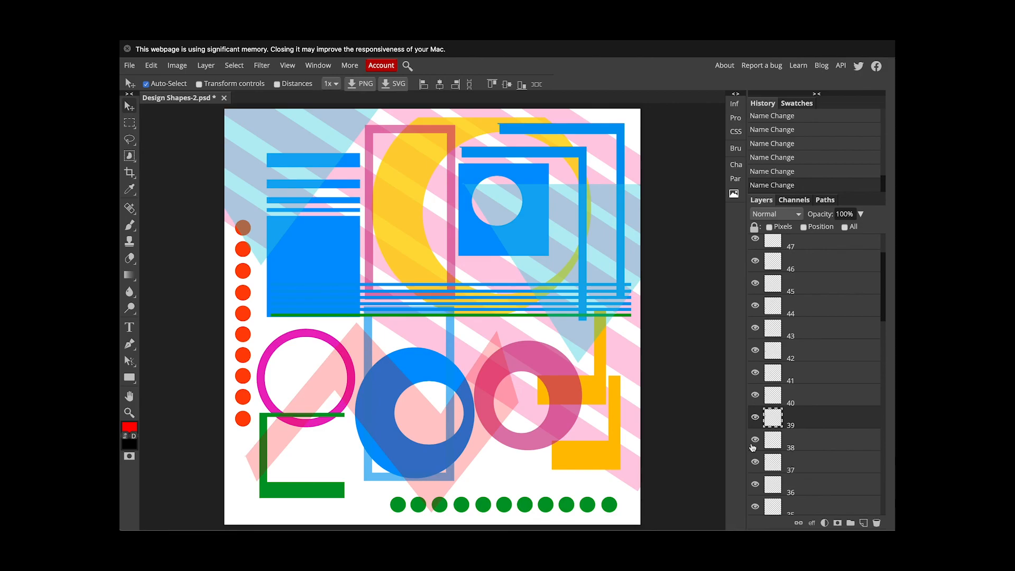
left_click(238, 233)
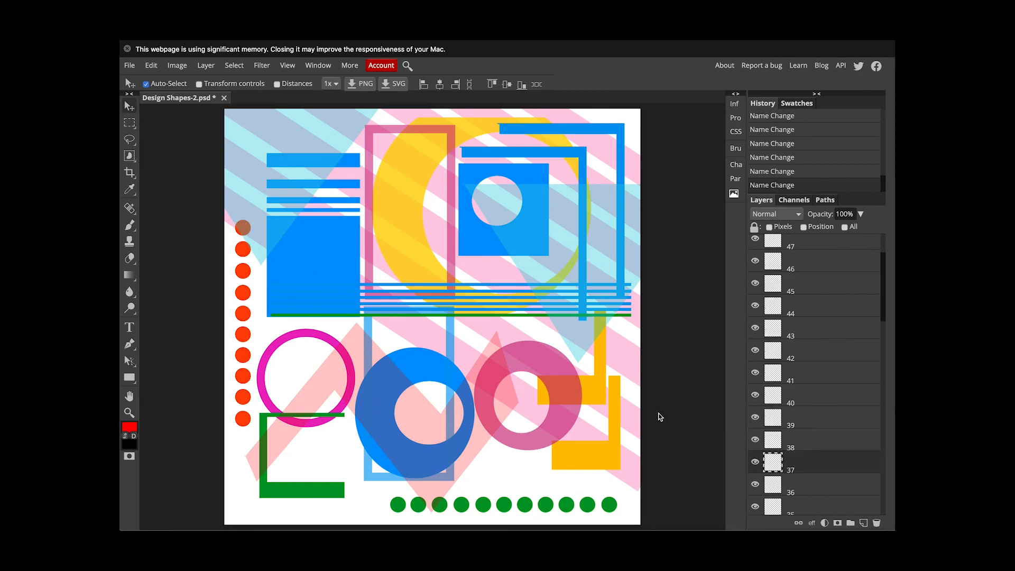
scroll(821, 360, "up", 1)
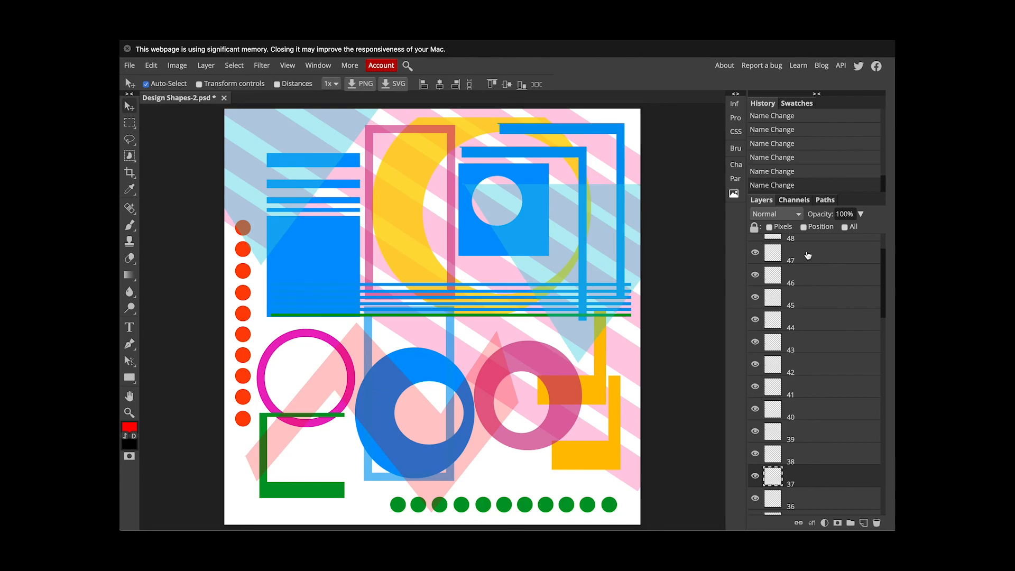
scroll(817, 264, "up", 3)
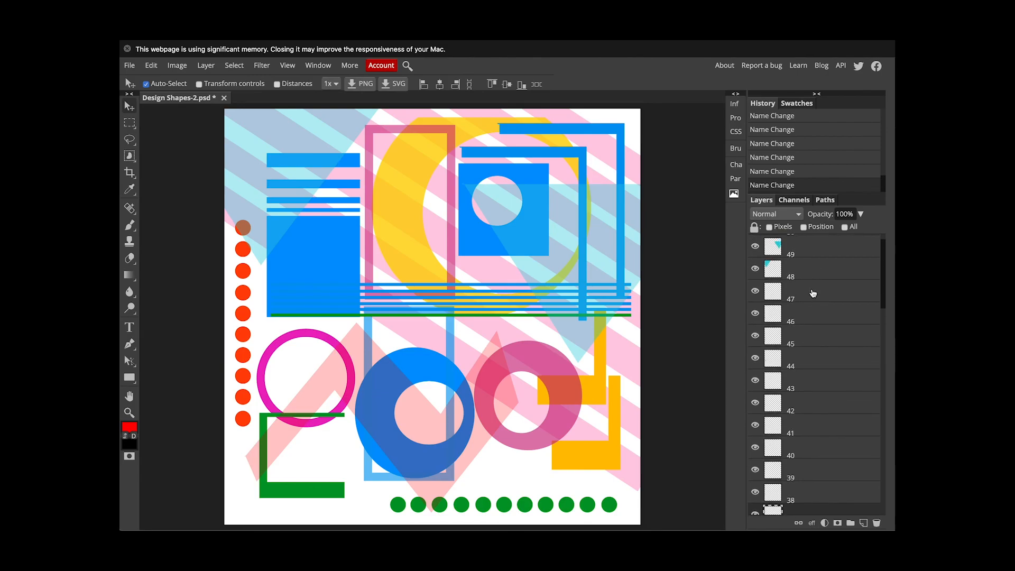
left_click(178, 66)
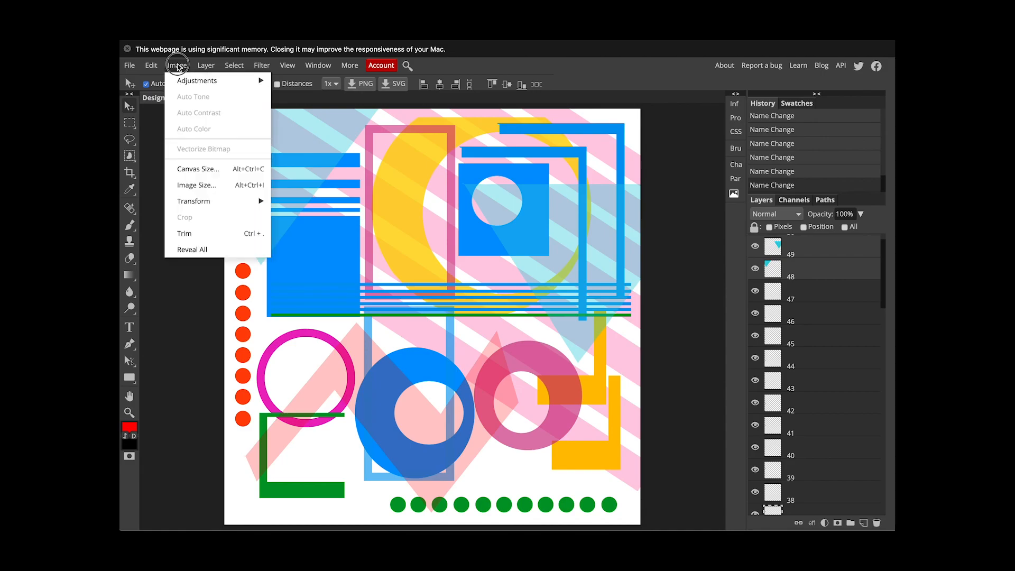
mouse_move(186, 82)
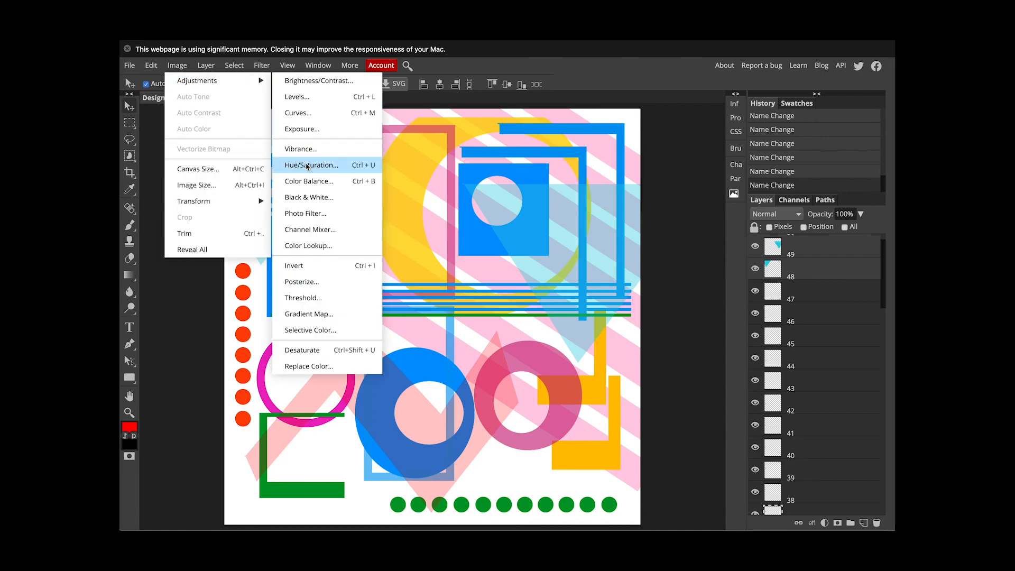
left_click(308, 165)
left_click_drag(368, 152, 615, 141)
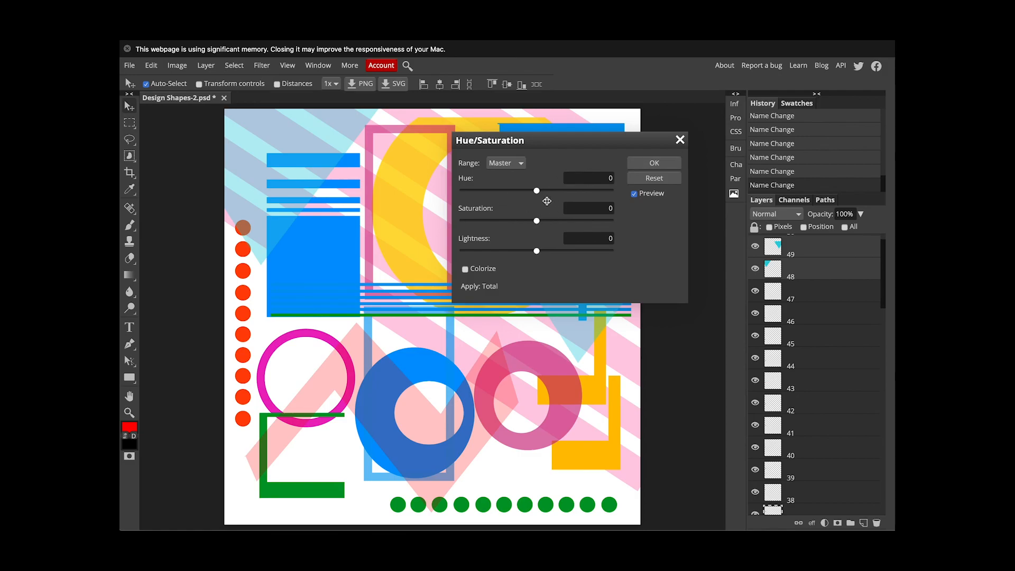
mouse_move(536, 192)
left_mouse_down()
mouse_move(503, 191)
mouse_move(566, 195)
mouse_move(551, 200)
left_mouse_up()
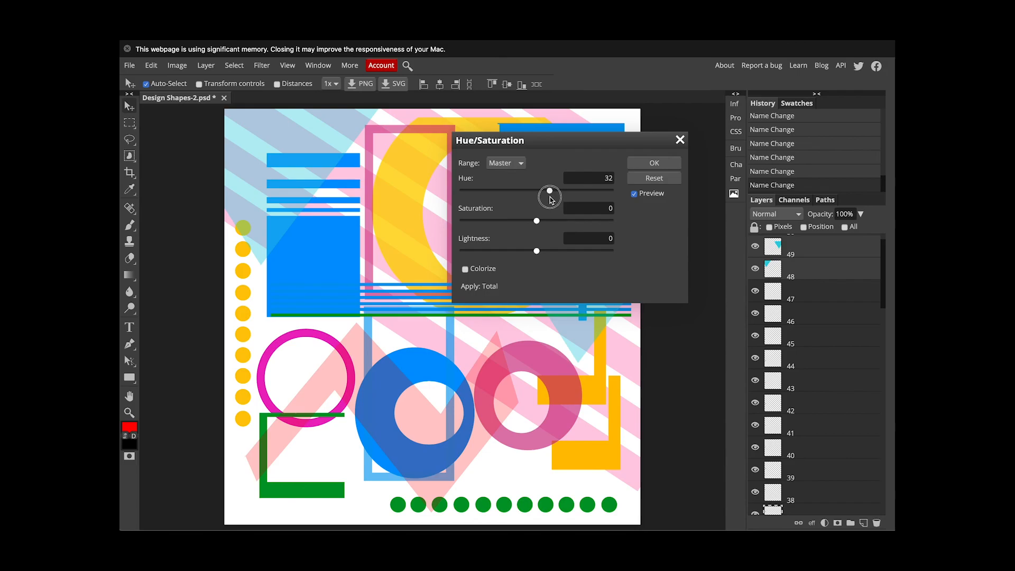
left_click_drag(537, 252, 552, 194)
left_click(655, 163)
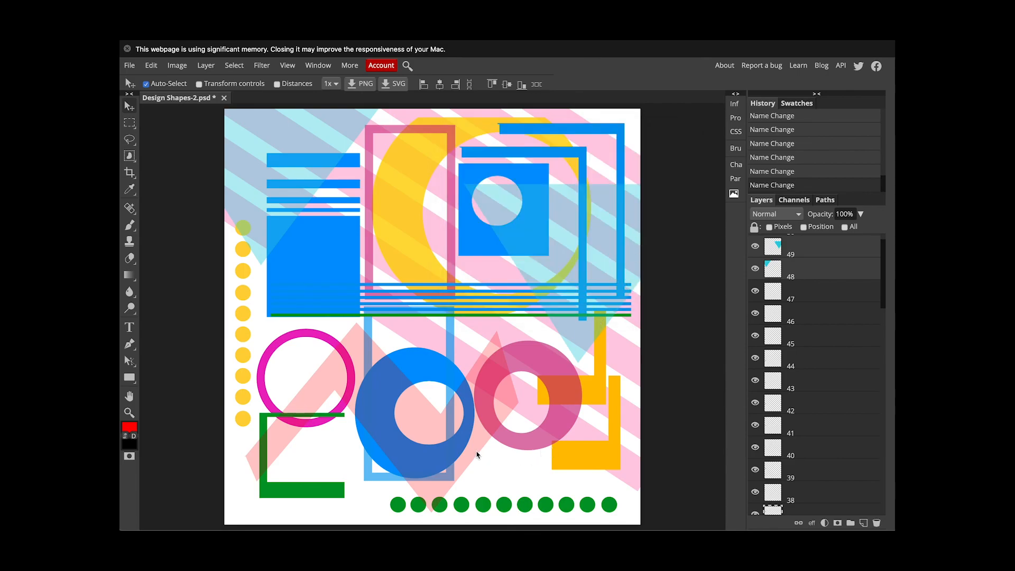
- Recolor the translucent red zigzag on layer 50 to pale orange using Hue/Saturation with saturation 43 and lightness 38
left_click(477, 455)
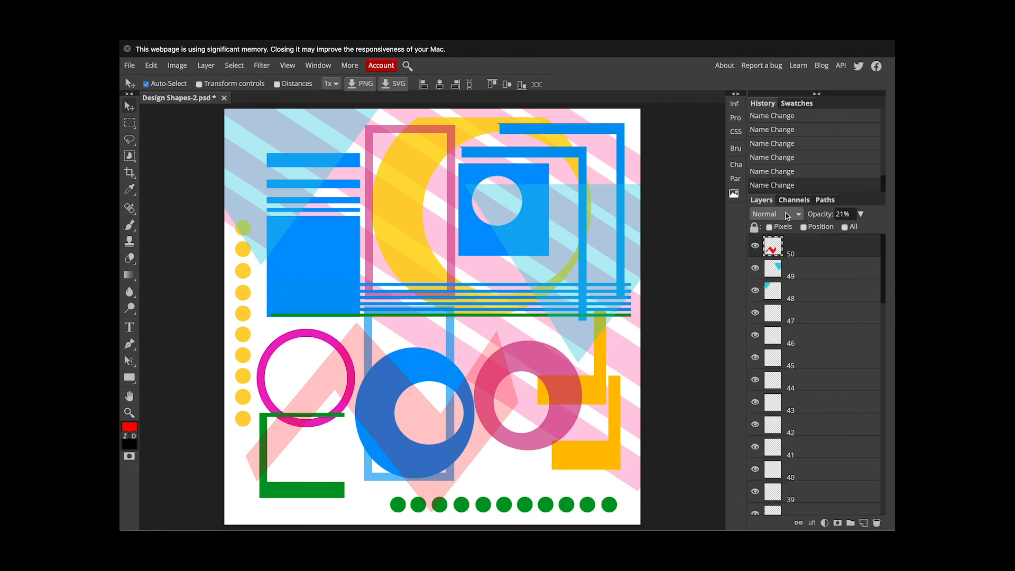
left_click(177, 65)
mouse_move(202, 83)
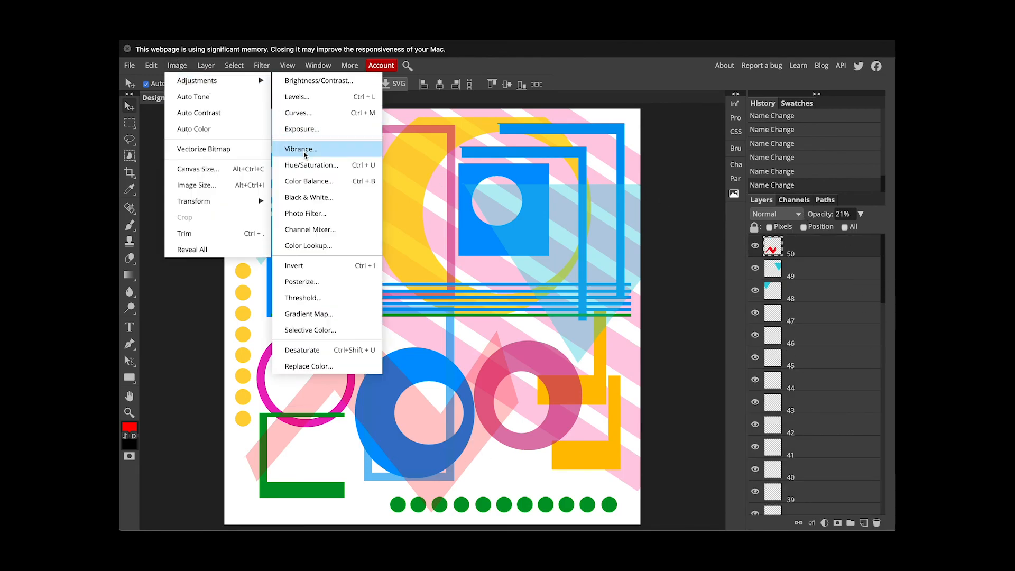
left_click(307, 166)
mouse_move(283, 195)
left_mouse_down()
mouse_move(320, 197)
mouse_move(302, 197)
left_mouse_up()
left_click(313, 224)
left_click(310, 254)
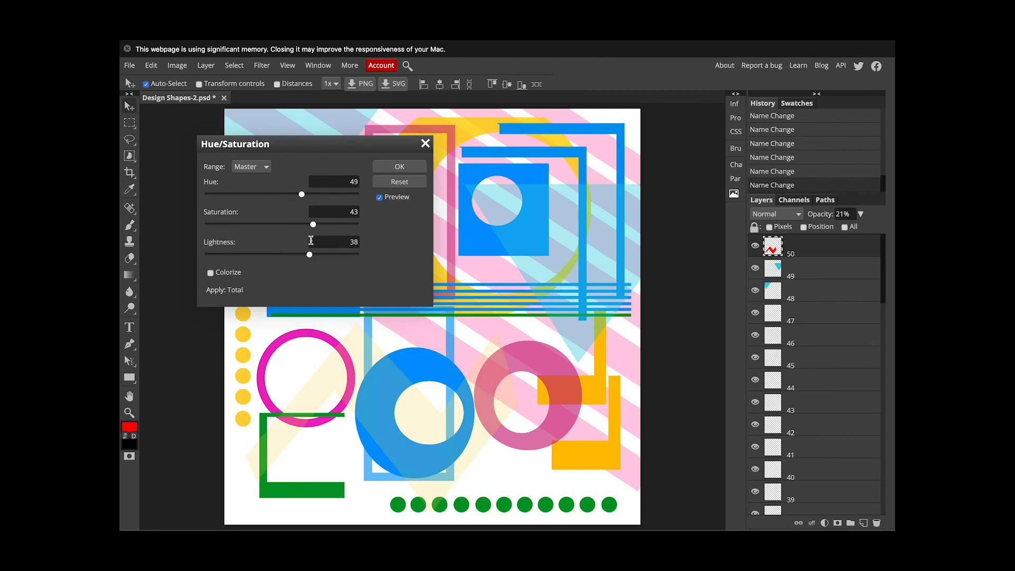
left_click_drag(303, 198, 299, 199)
left_click(399, 166)
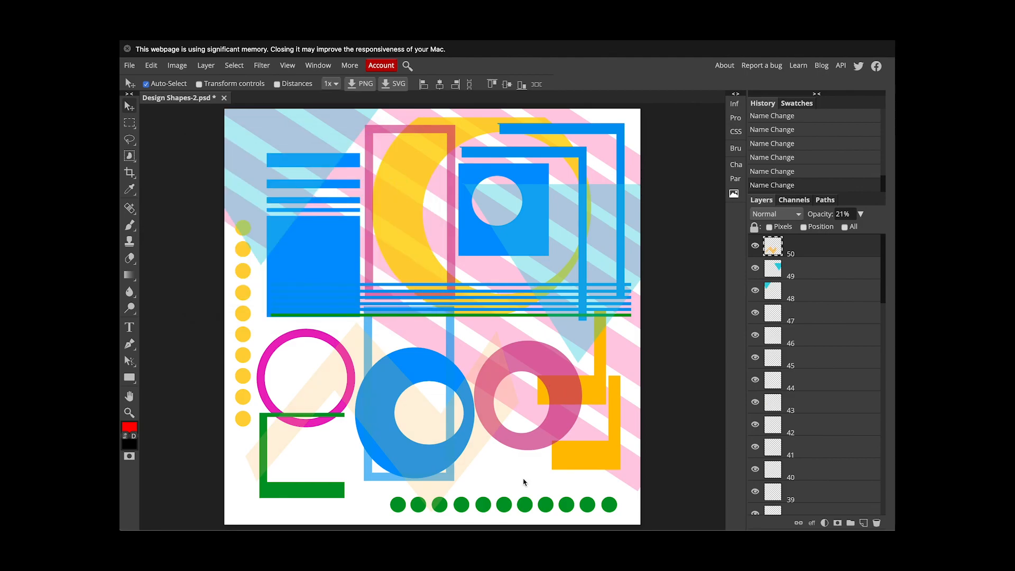
- Recolor the bottom row of green dots on layers 25 to 35 together to blue using Hue/Saturation with hue 74, saturation 74 and lightness 39
left_click(399, 504)
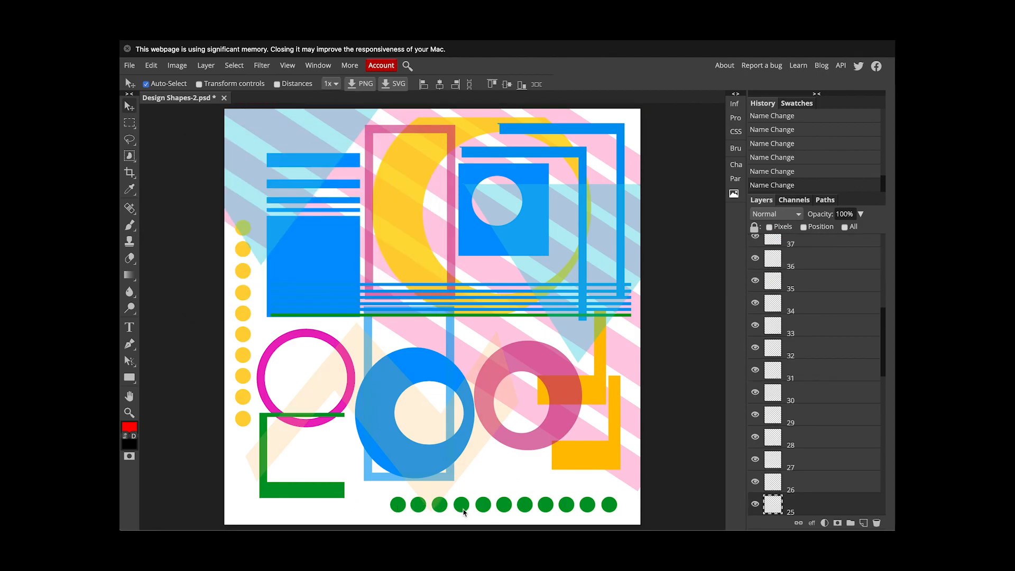
left_click(610, 508, "shift")
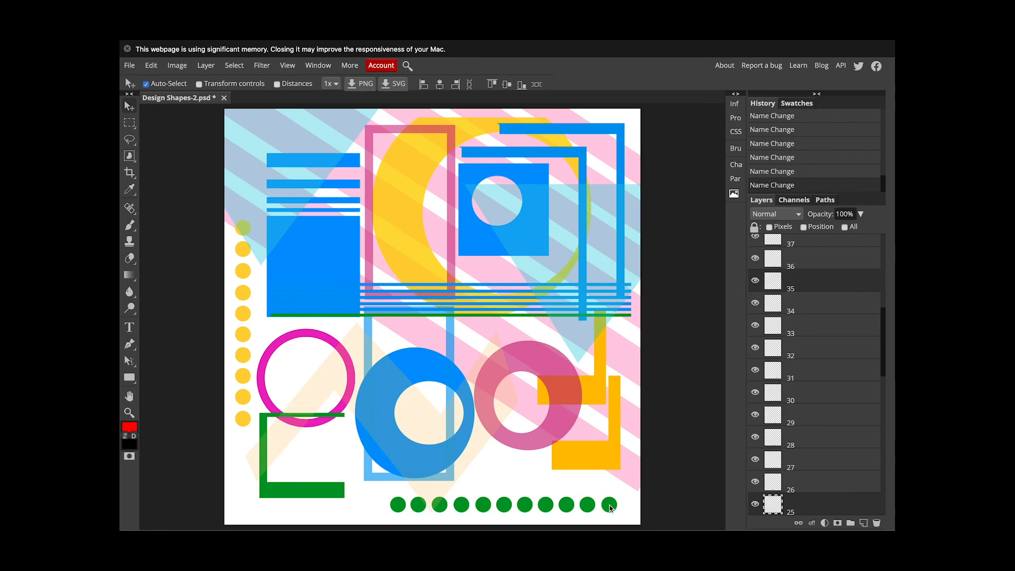
left_click(817, 508)
left_click(803, 284)
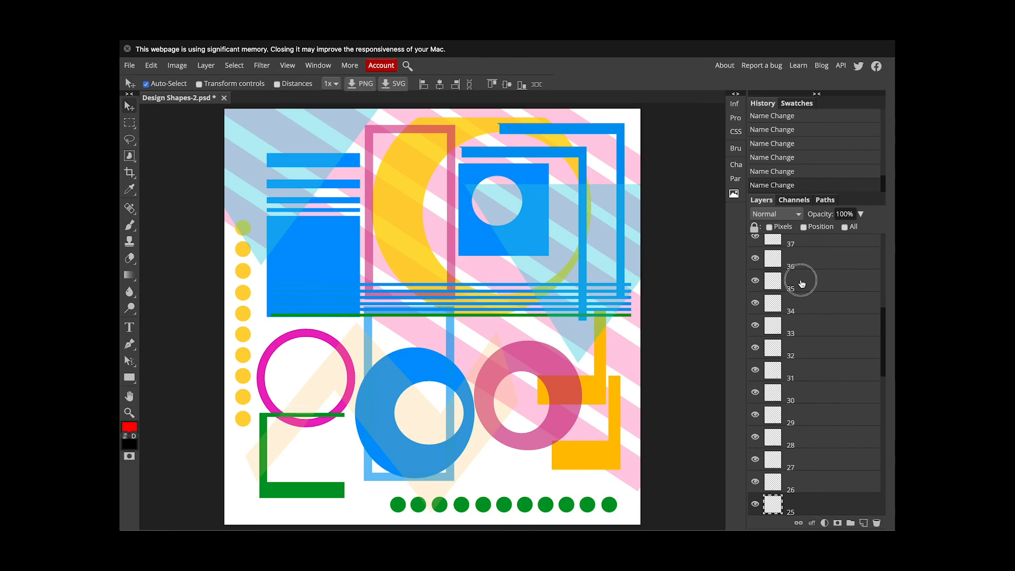
left_click(802, 284, "shift")
left_click(177, 65)
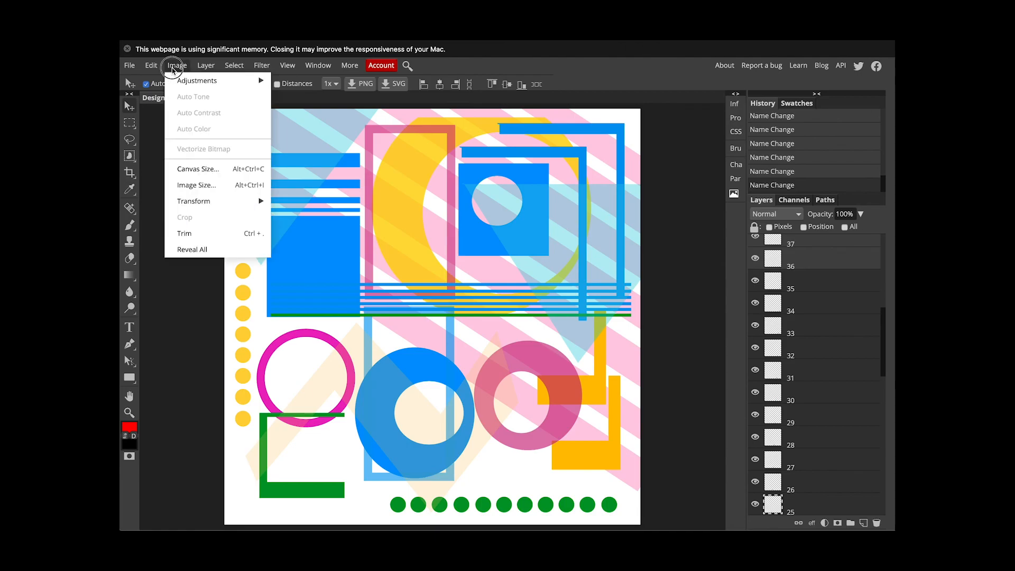
mouse_move(212, 81)
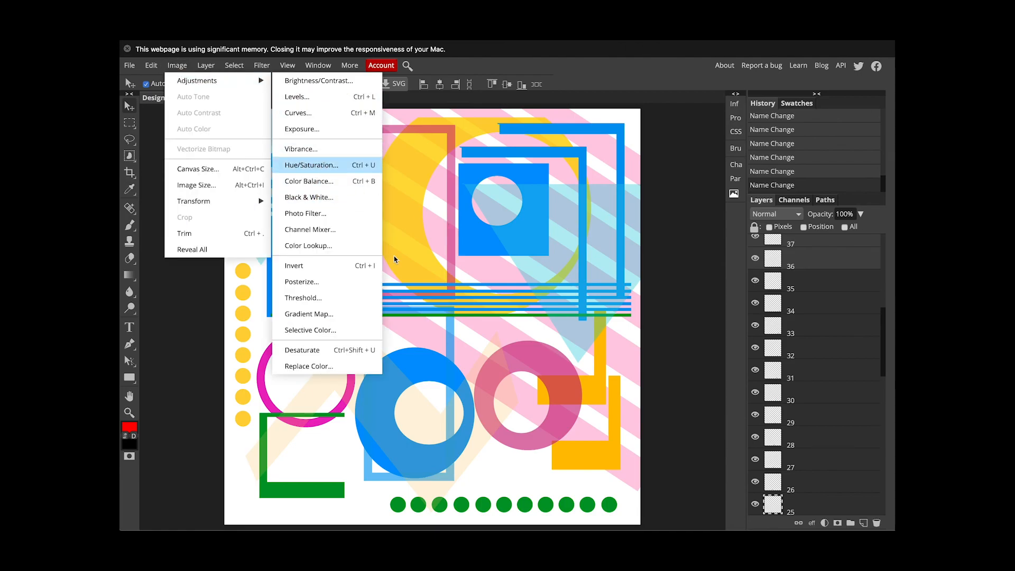
left_click(338, 165)
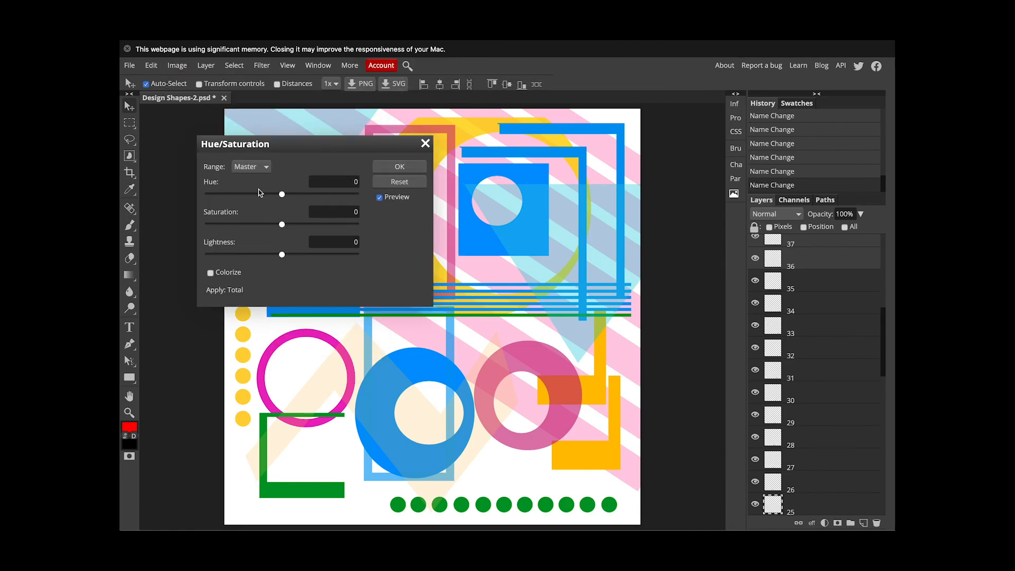
left_click_drag(282, 196, 303, 201)
left_click(302, 225)
left_click(310, 256)
left_click_drag(301, 194, 313, 196)
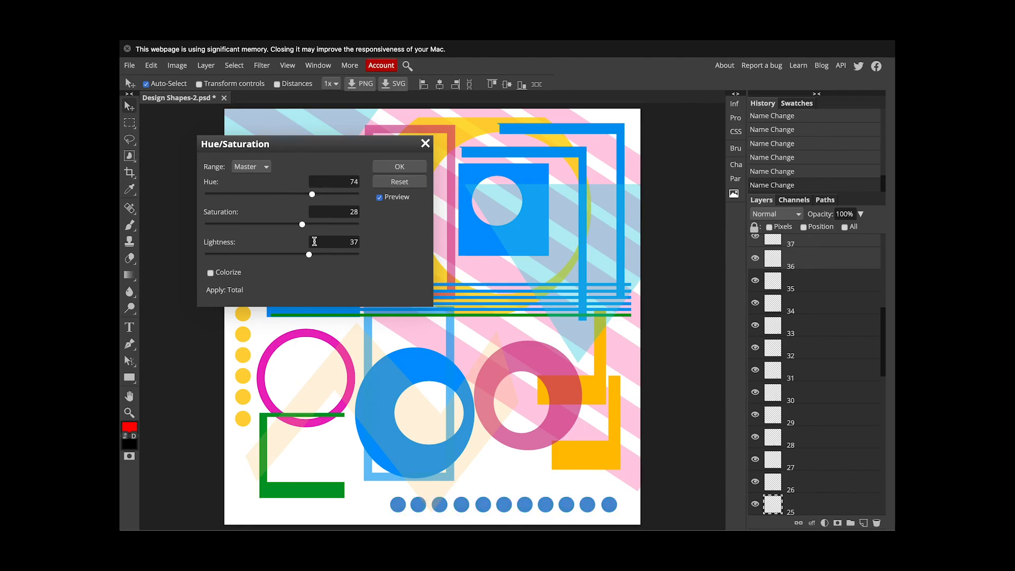
left_click_drag(315, 253, 315, 255)
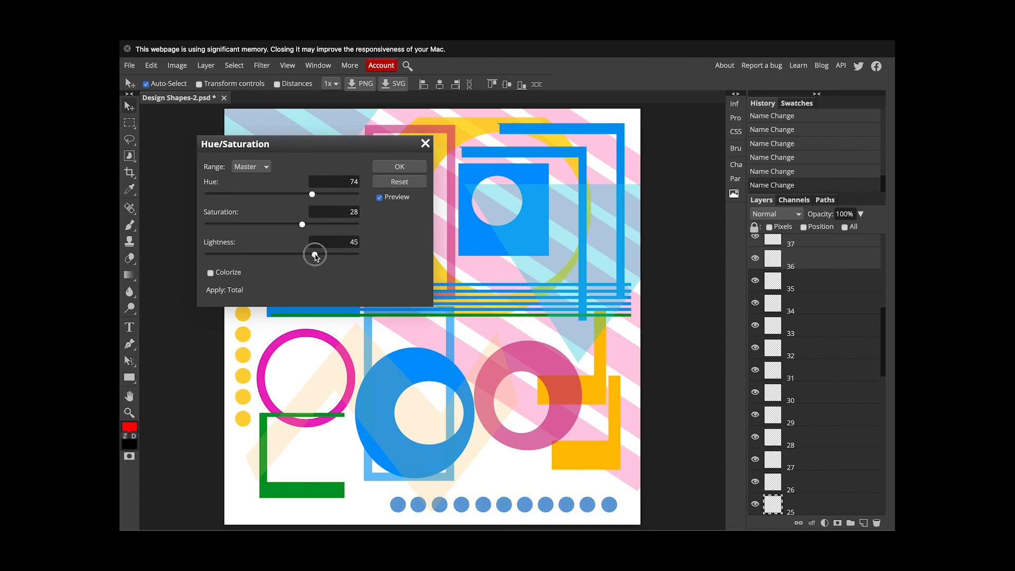
left_click_drag(314, 197, 312, 195)
left_click(312, 256)
left_click_drag(312, 258, 338, 229)
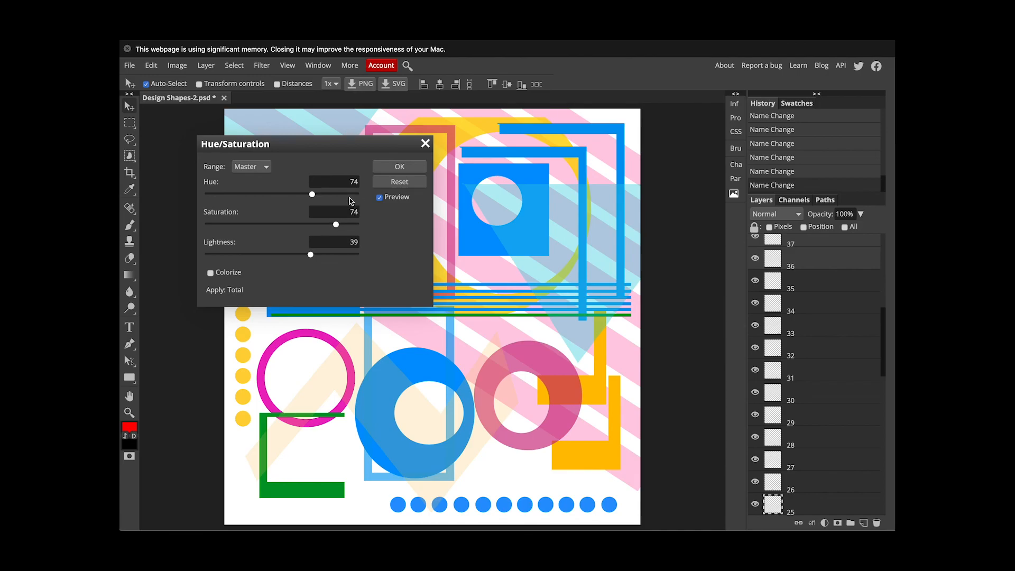
left_click(389, 166)
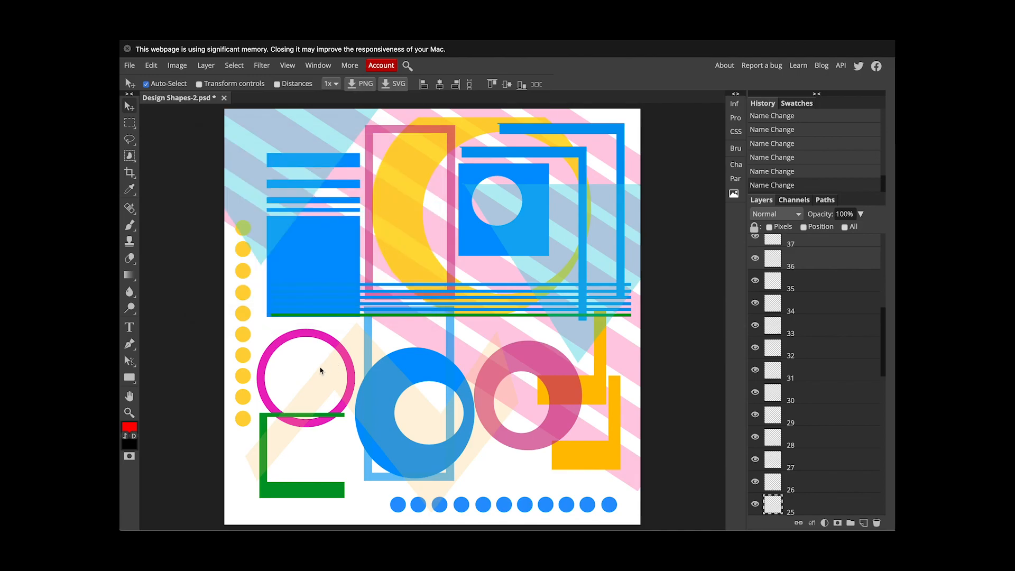
- Recolor the green open bracket shape at the canvas's lower left to magenta using Hue/Saturation with hue -180, saturation 59 and lightness 34
left_click(298, 495)
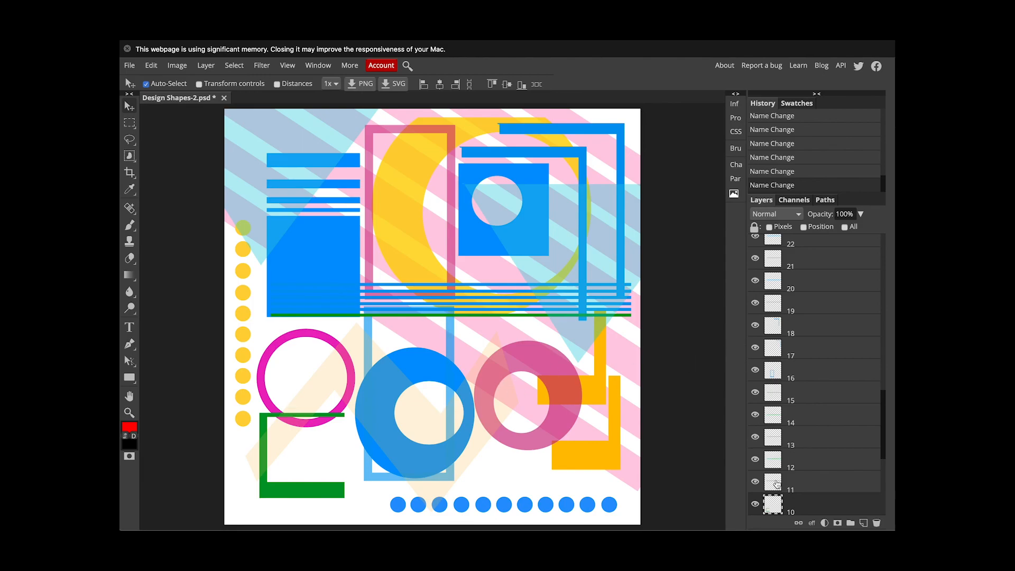
left_click(176, 66)
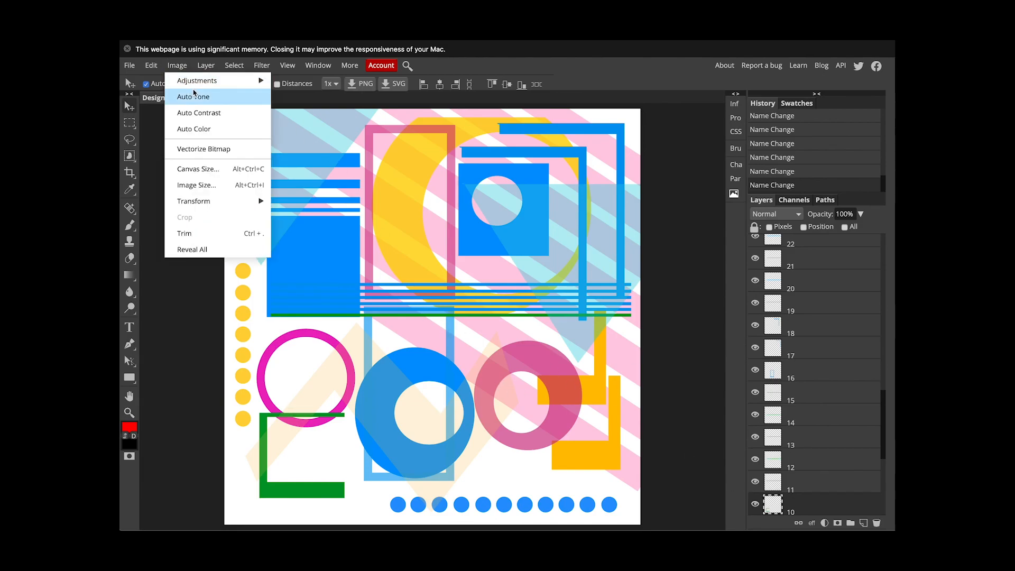
mouse_move(211, 80)
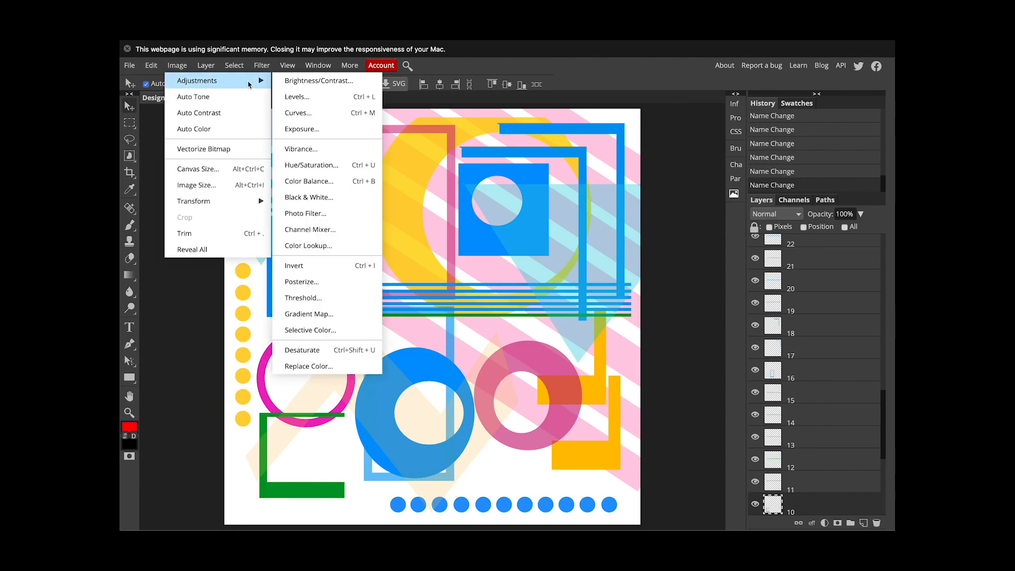
left_click(315, 165)
left_click_drag(281, 196, 225, 194)
left_click_drag(293, 228, 315, 226)
left_click_drag(284, 255, 325, 225)
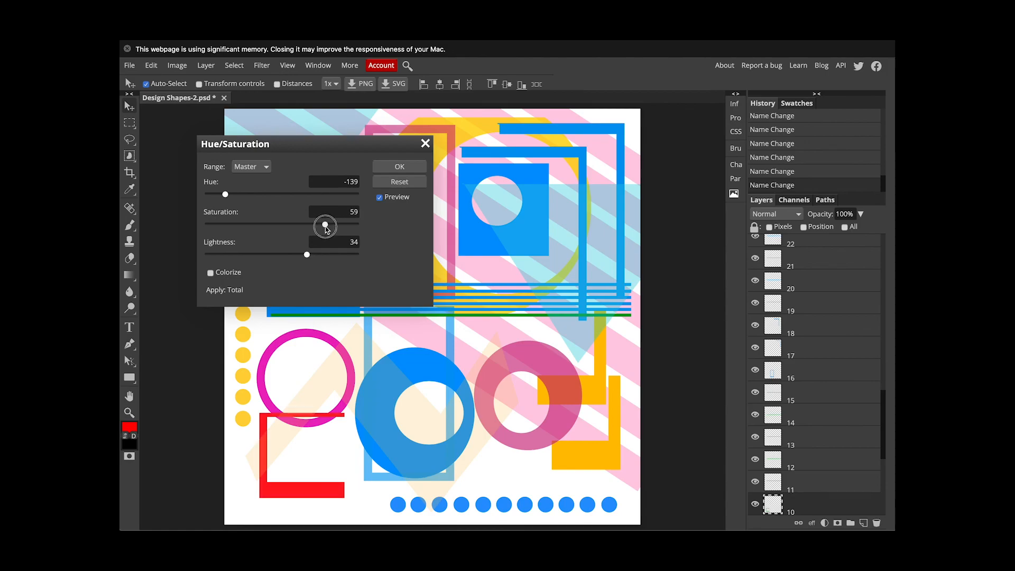
left_click_drag(228, 199, 203, 197)
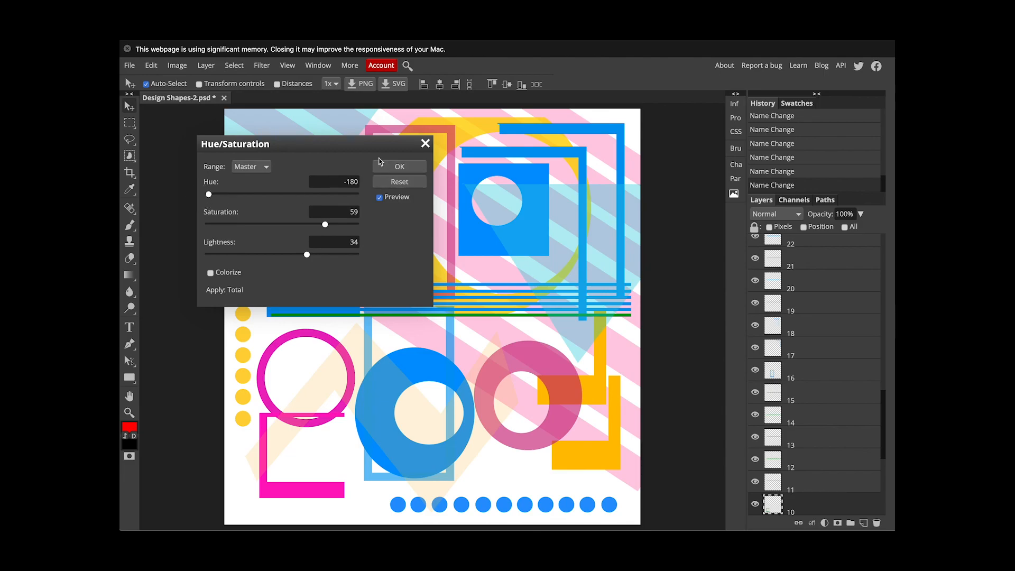
left_click(409, 169)
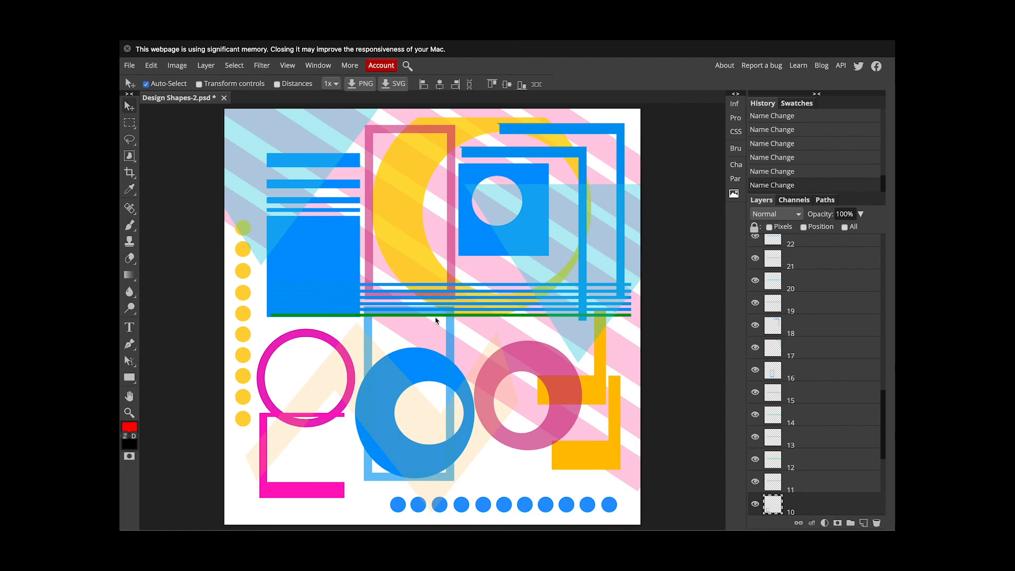
- Recolor the remaining green horizontal line on layer 24 to blue using Hue/Saturation with hue 65, saturation 32 and lightness 26
left_click(522, 318)
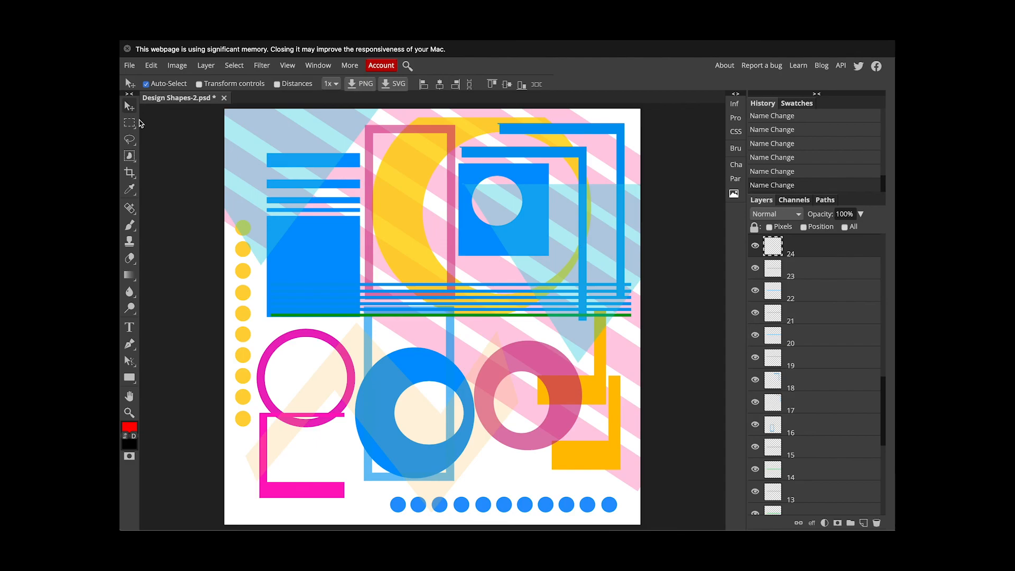
left_click(178, 65)
mouse_move(186, 84)
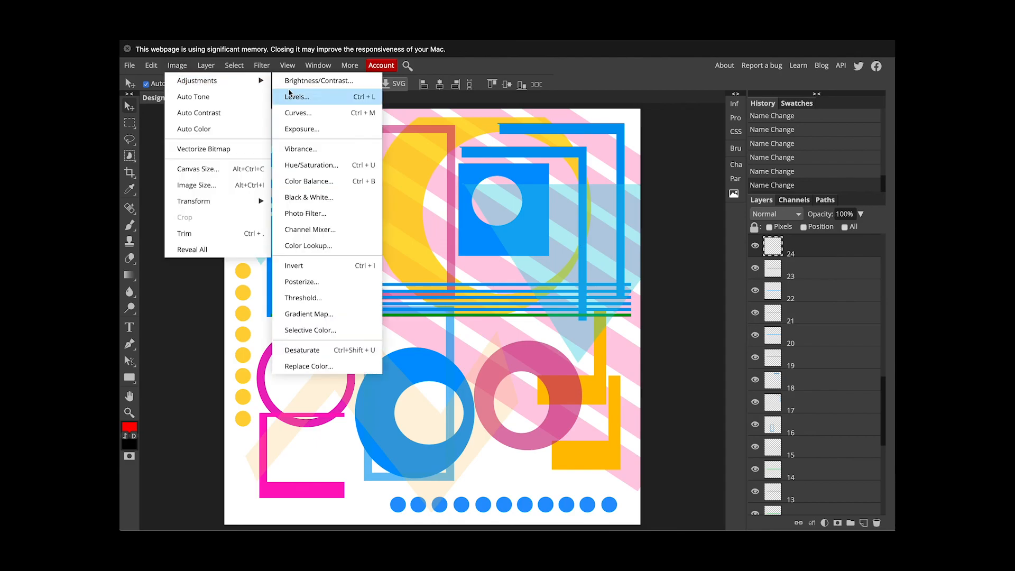
left_click(312, 165)
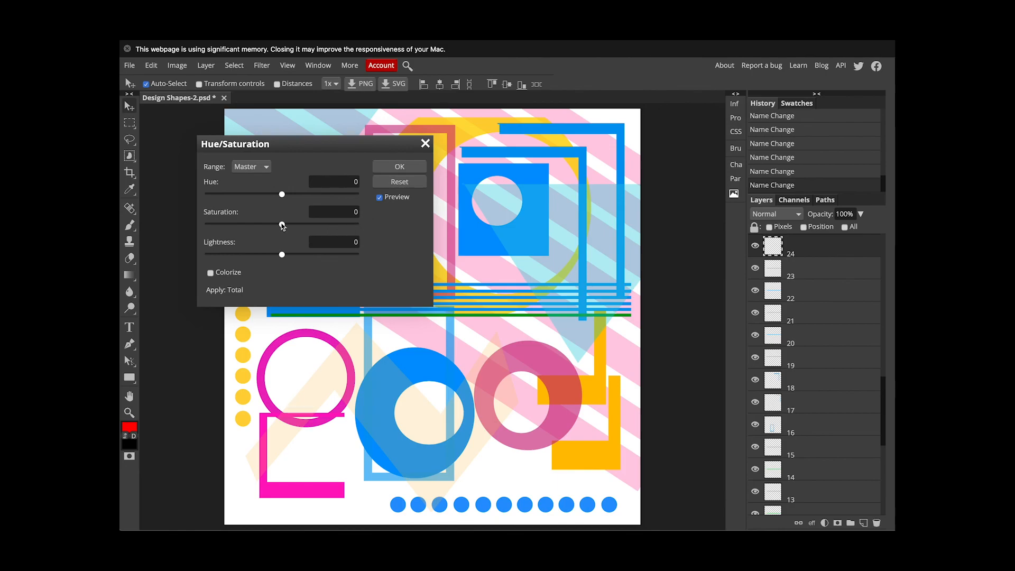
left_click_drag(295, 198, 301, 255)
left_click_drag(305, 194, 309, 197)
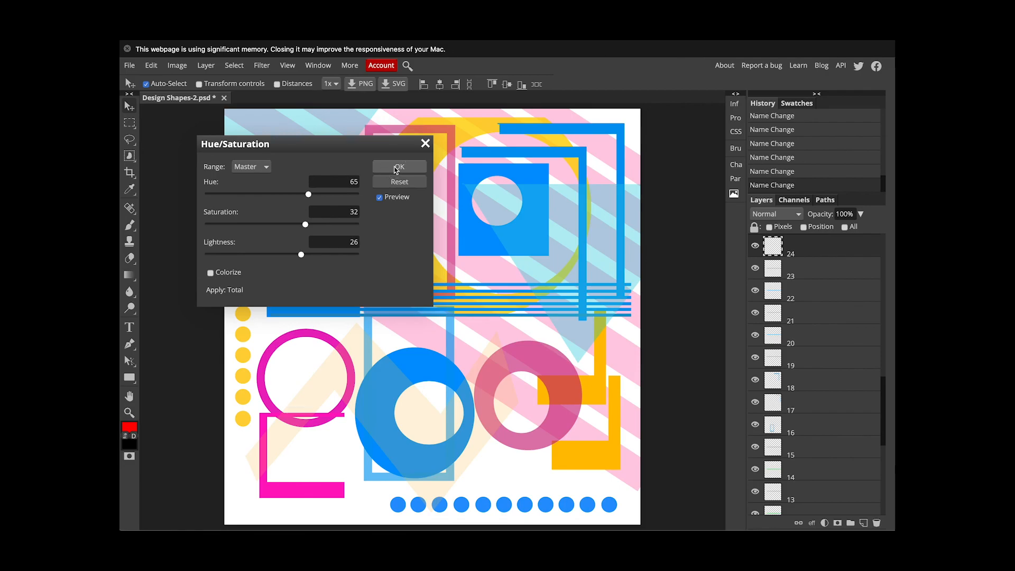
left_click(398, 167)
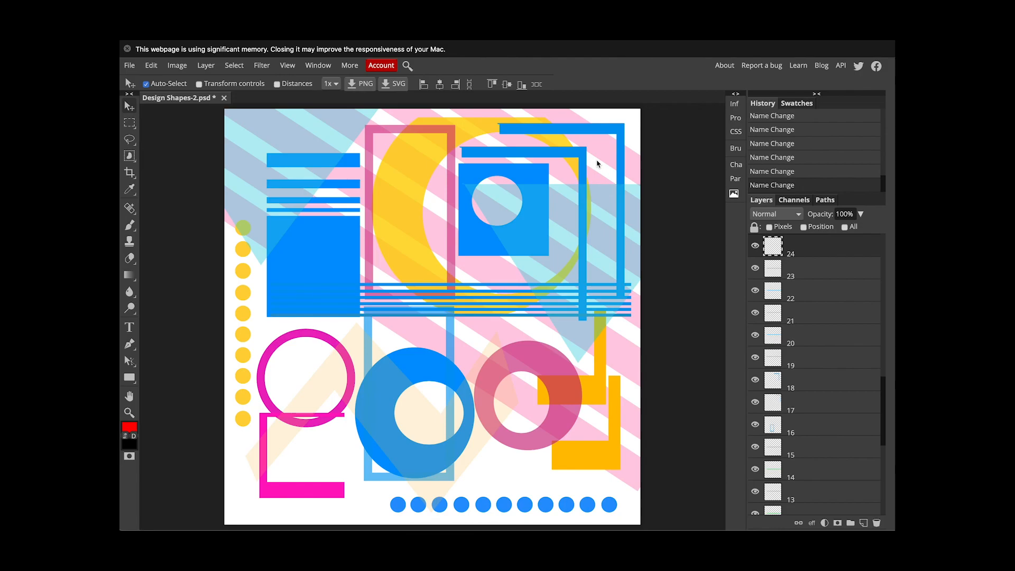
- Save the composition as a PSD and export it as a 2400 × 2400 px PNG at 100% quality
left_click(130, 65)
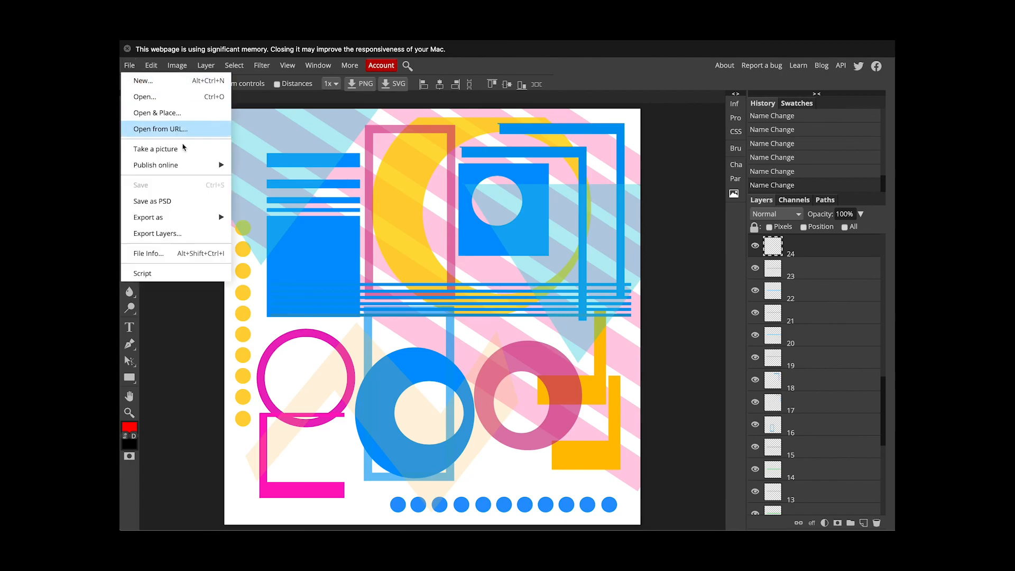
left_click(169, 202)
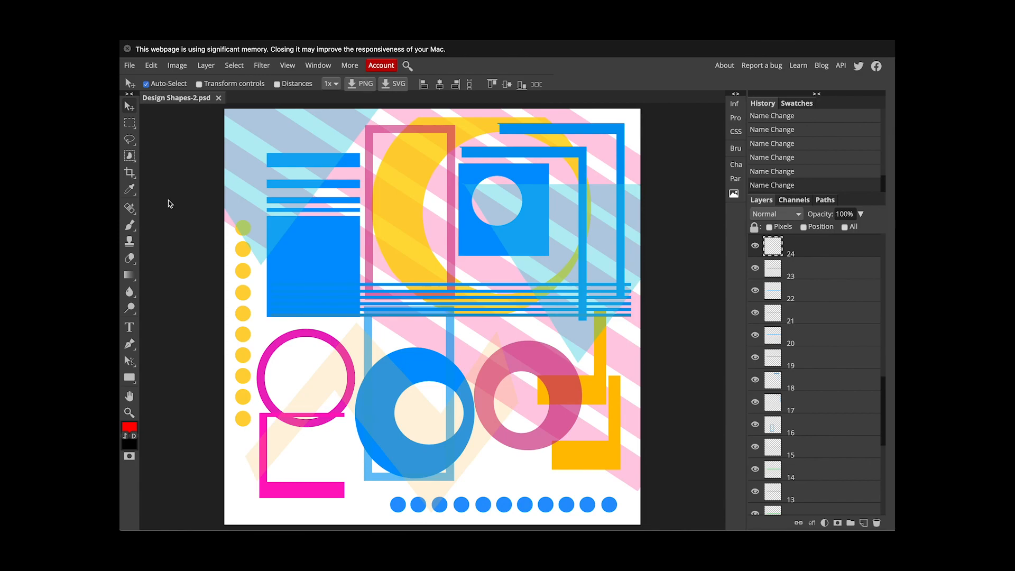
left_click(130, 65)
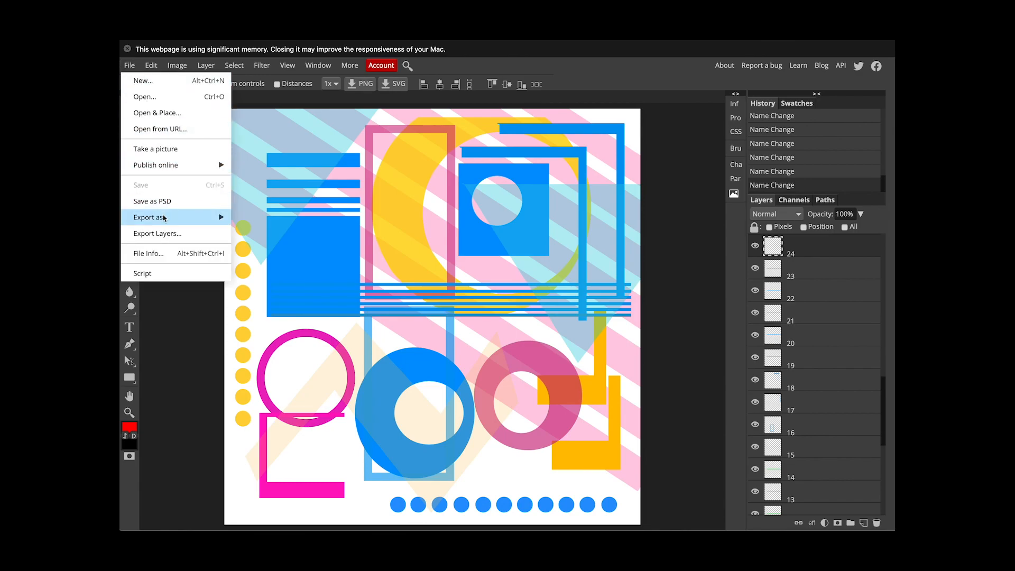
mouse_move(164, 218)
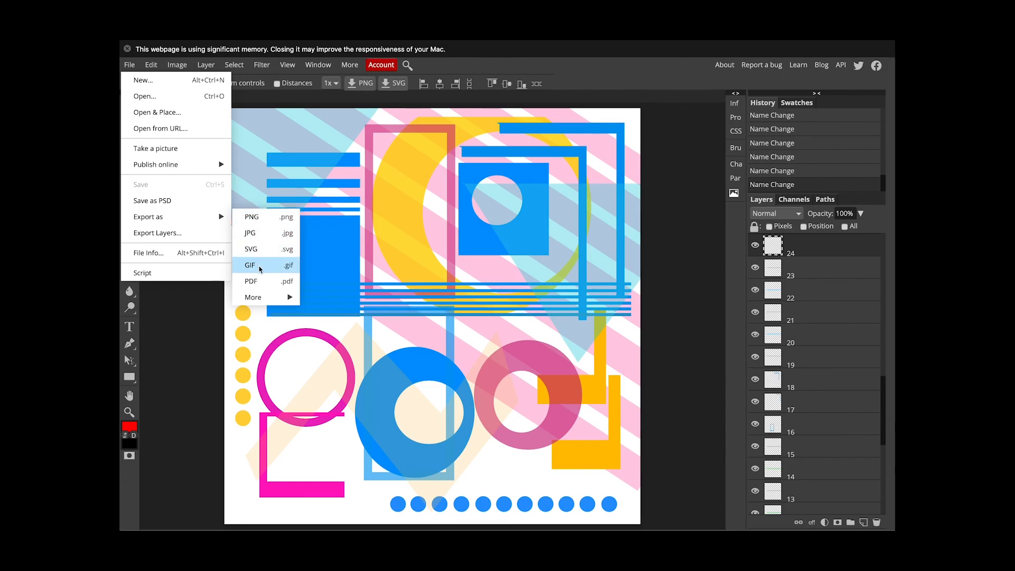
left_click(258, 221)
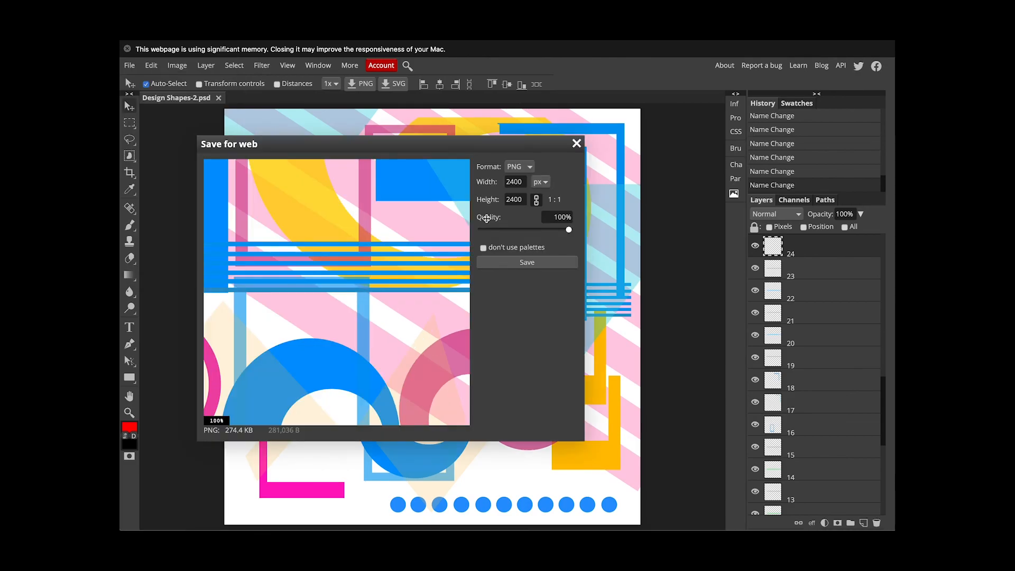
left_click(530, 264)
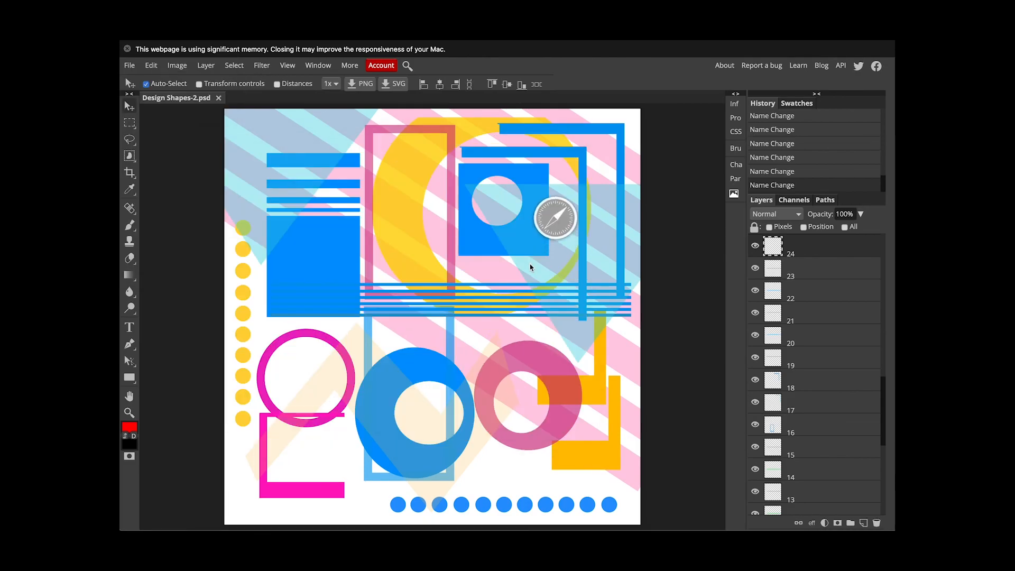